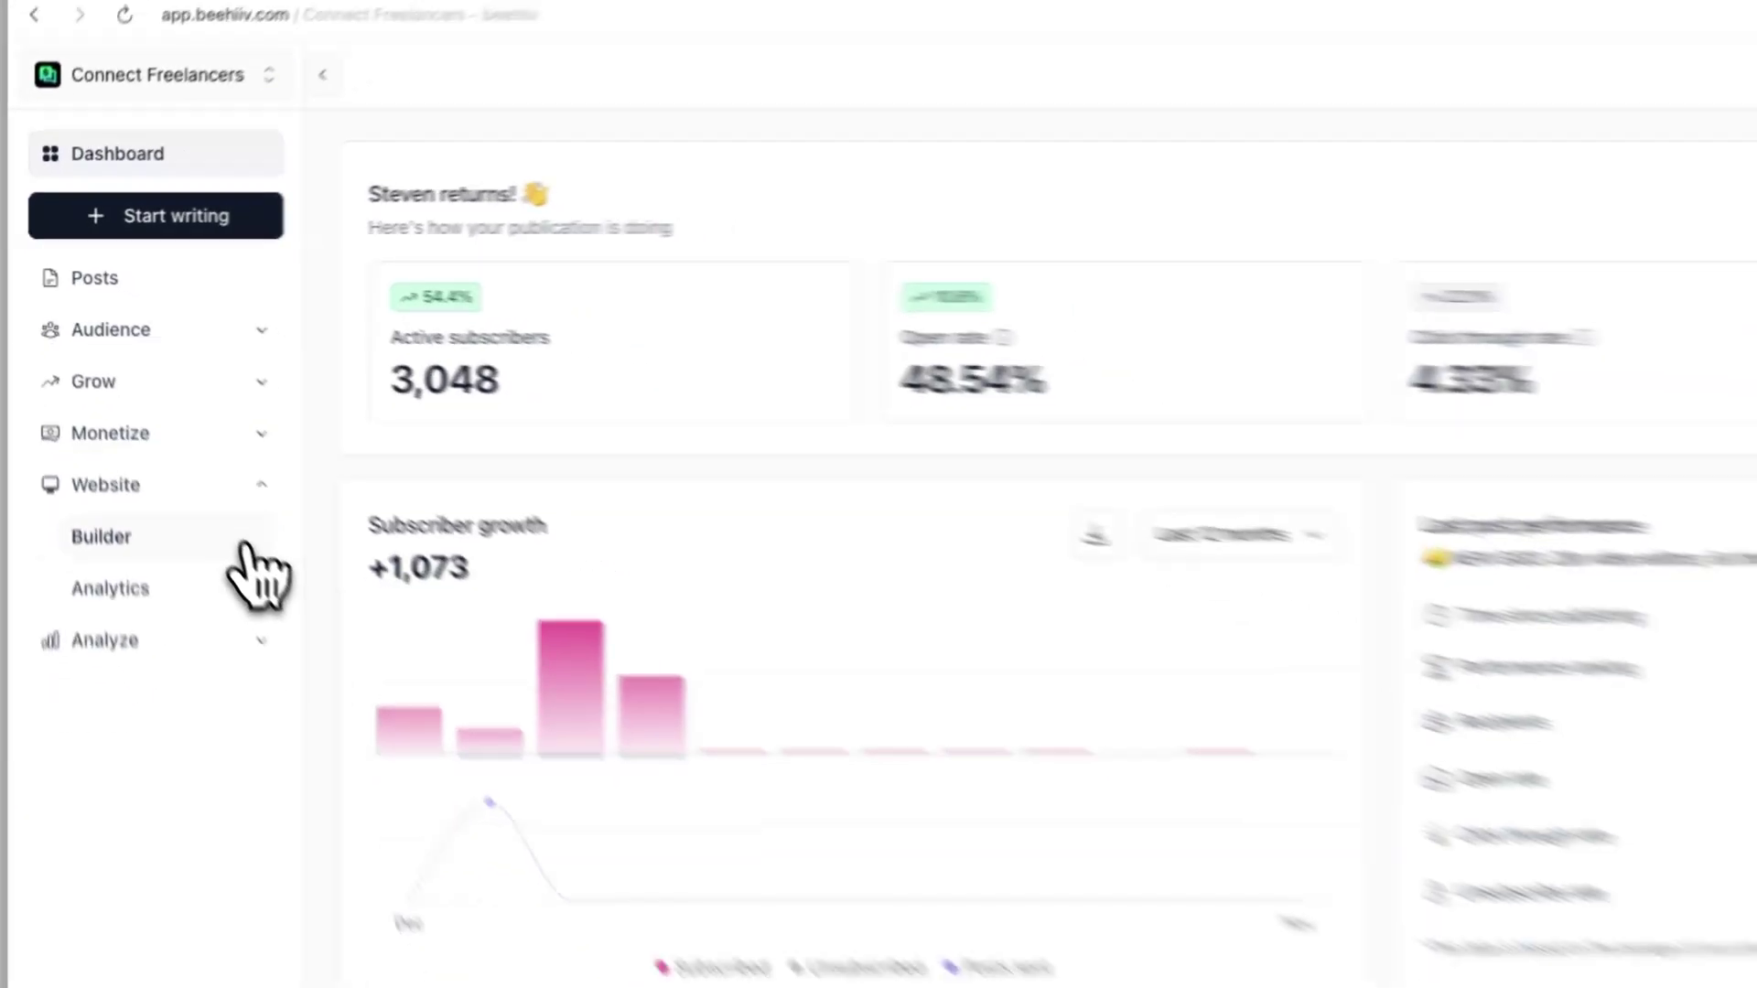
# Step: In the Website Builder setup, choose 'Link in bio' as the site's purpose
pyautogui.click(301, 591)
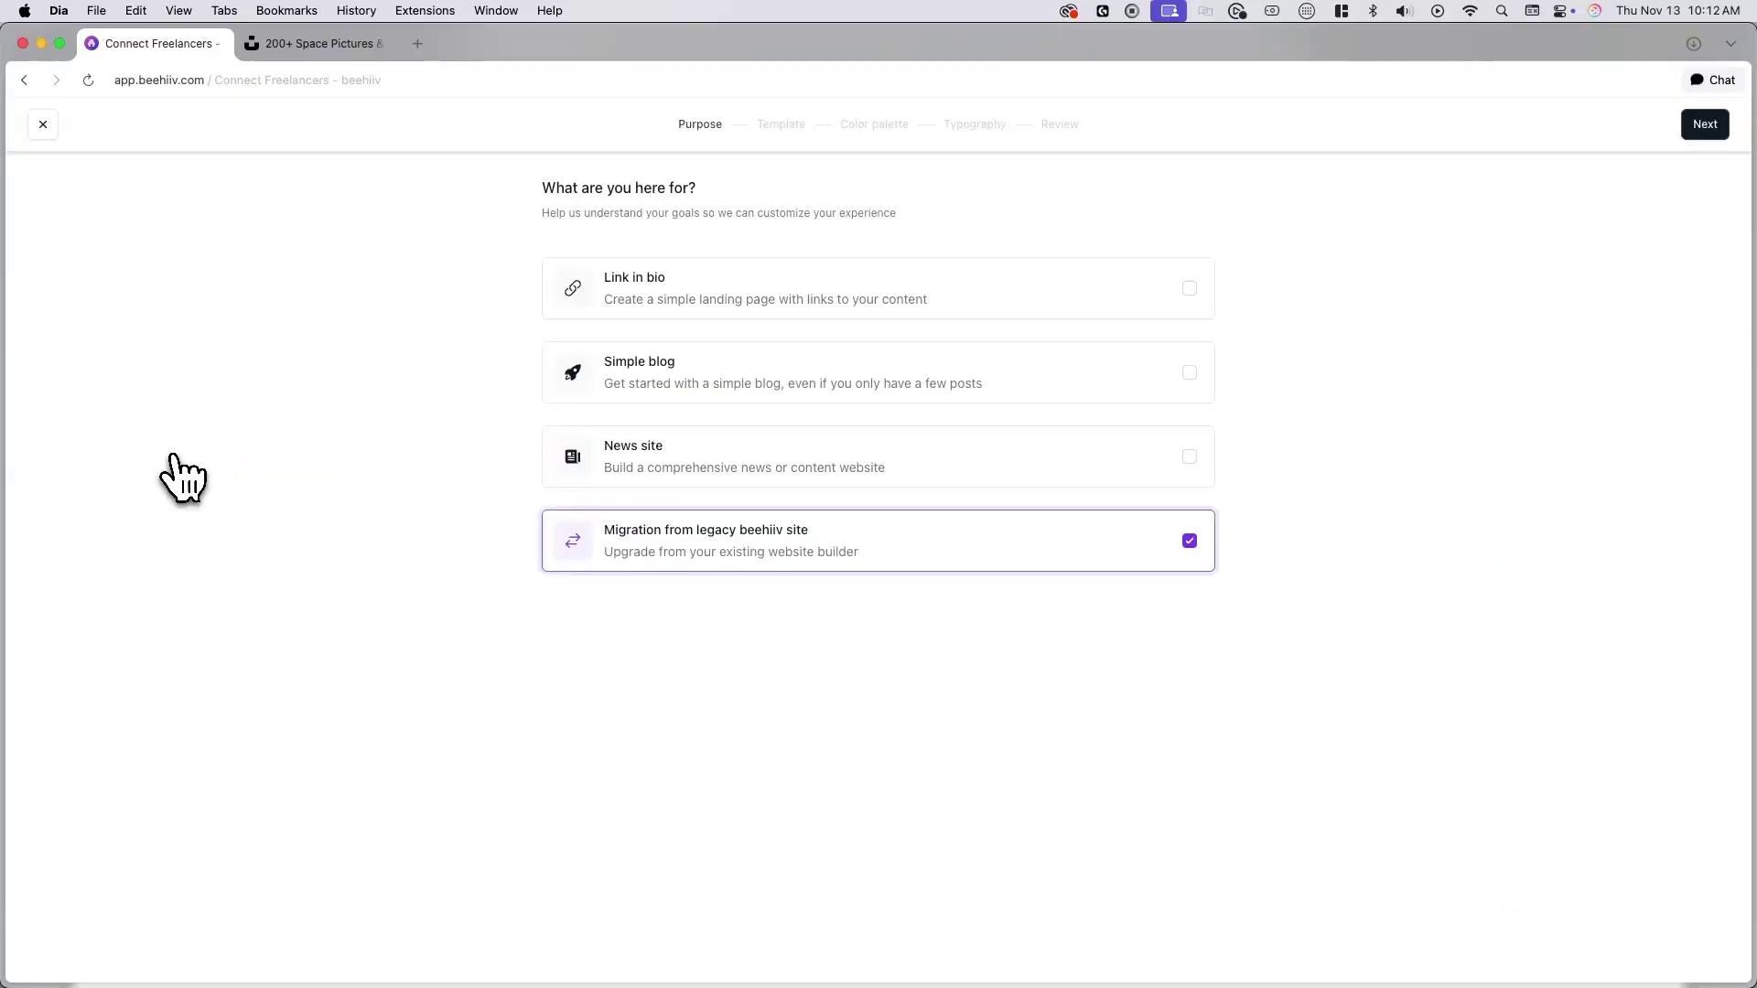
pyautogui.click(819, 293)
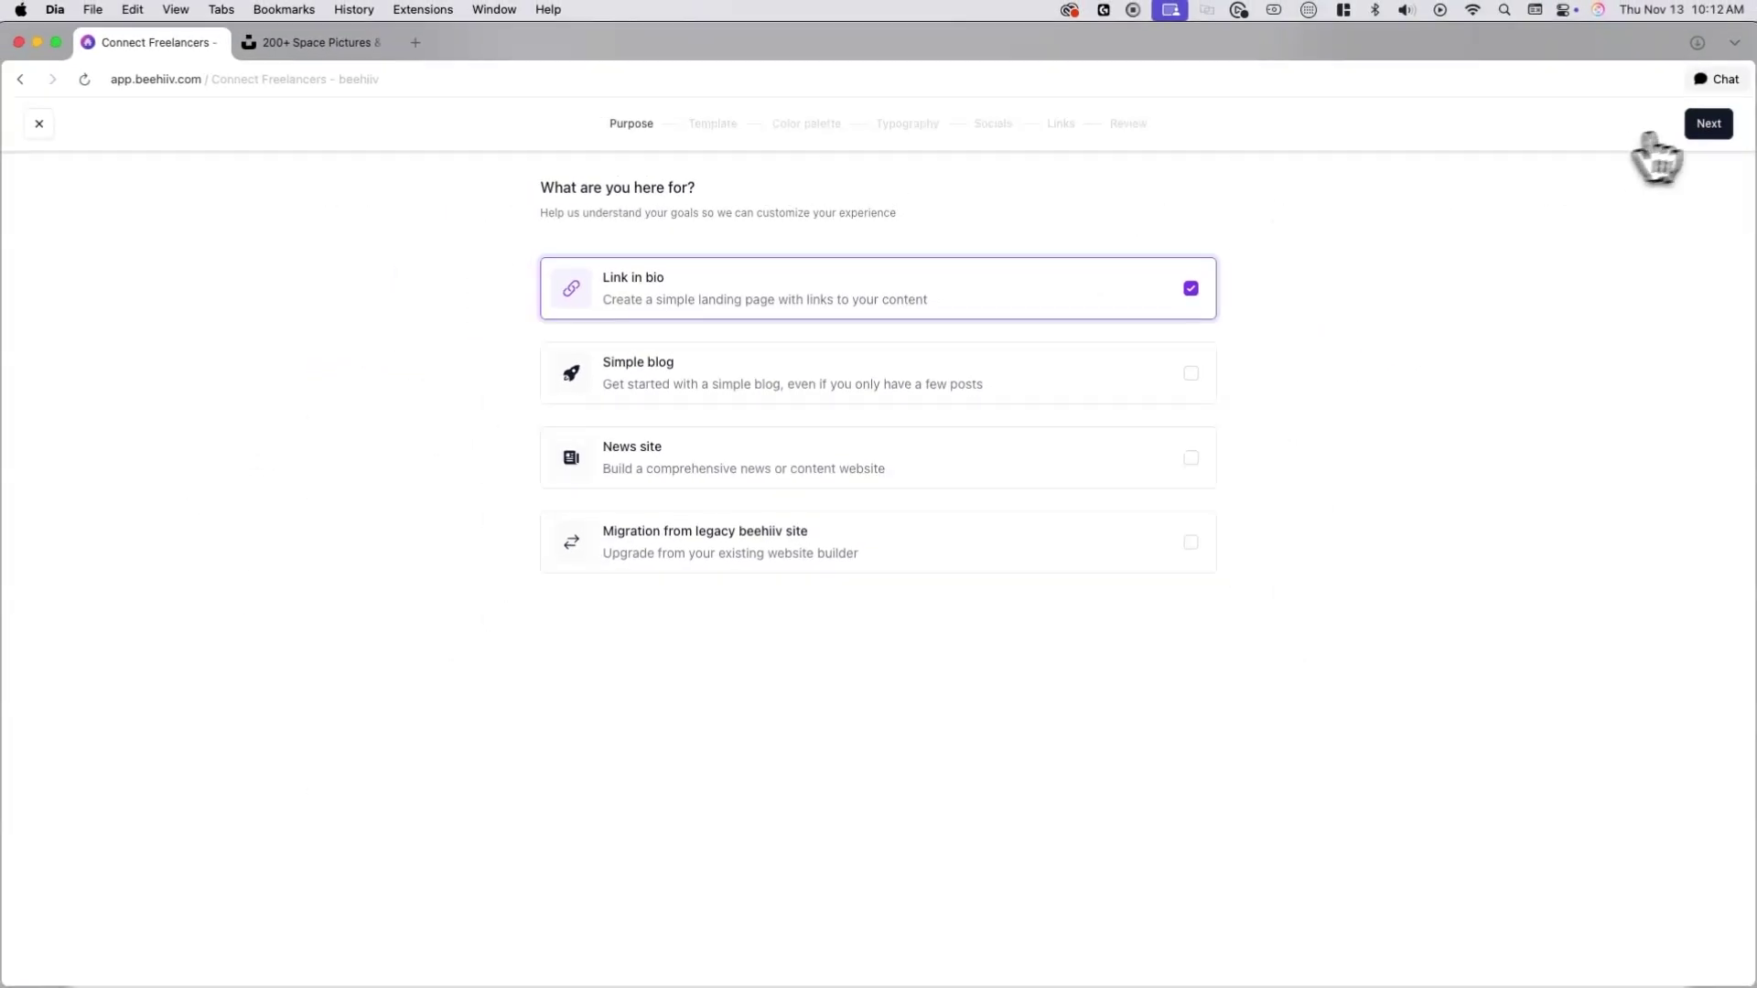
pyautogui.click(1699, 132)
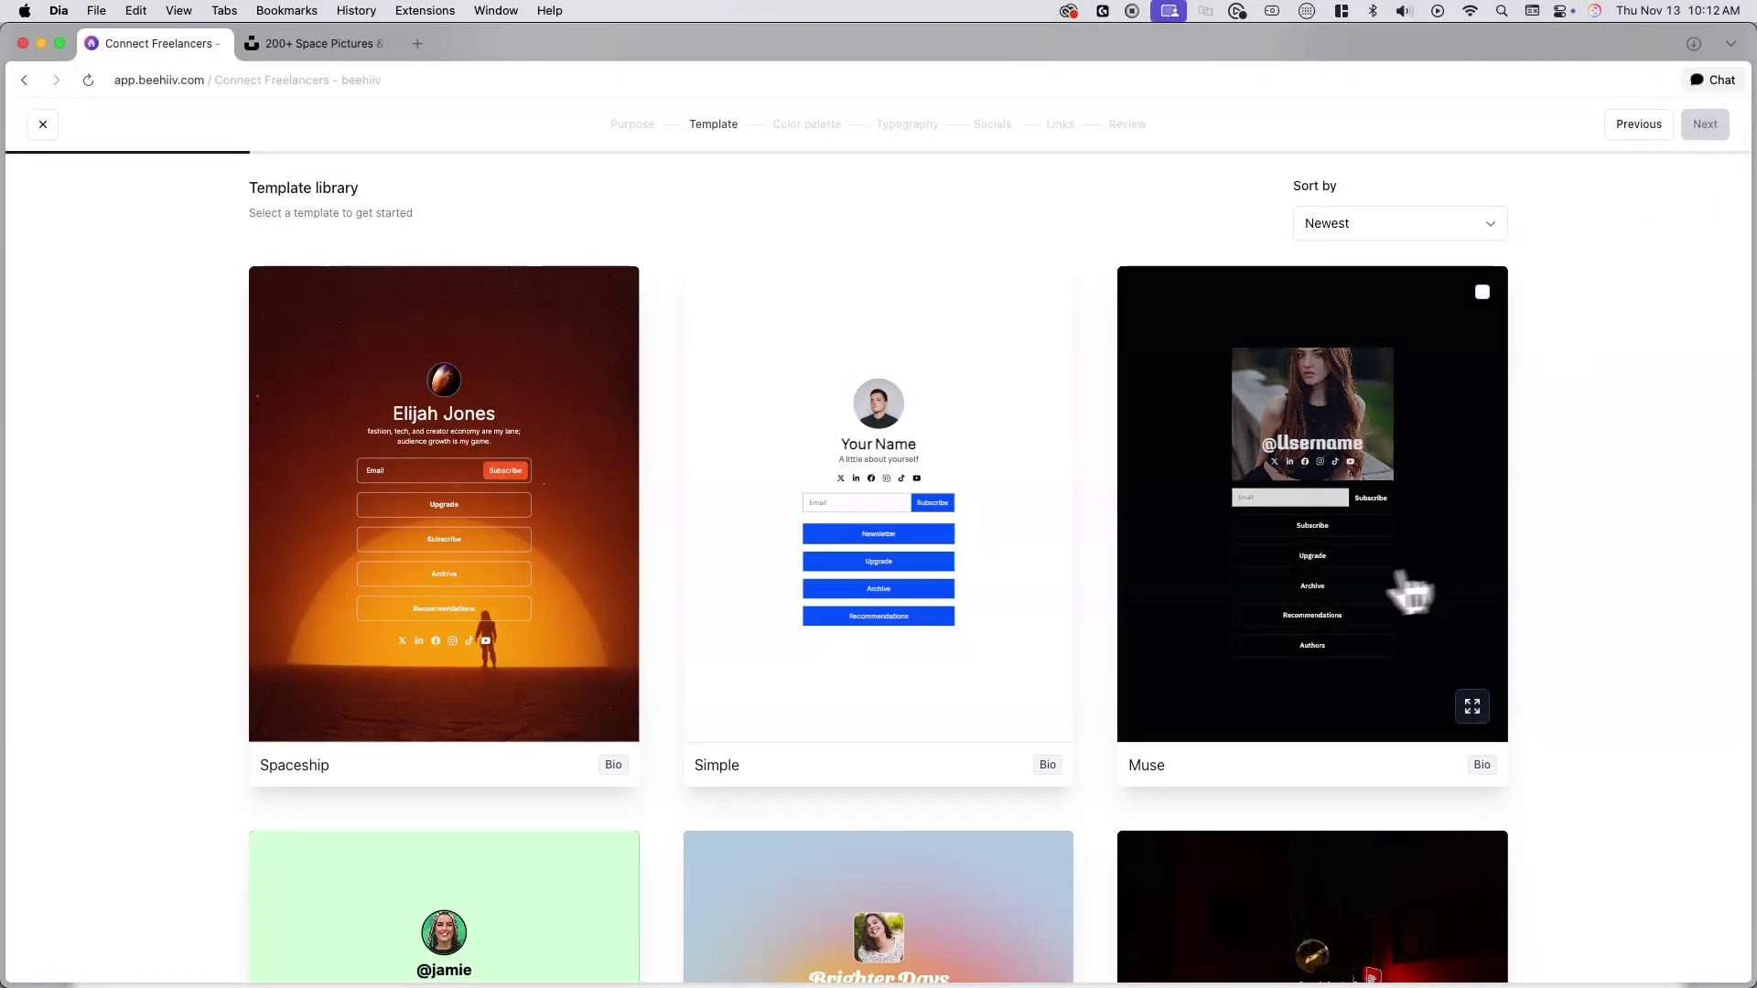
pyautogui.scroll(-4, 1412, 593)
pyautogui.scroll(-3, 1275, 617)
pyautogui.scroll(-3, 1185, 627)
pyautogui.scroll(-2, 1177, 627)
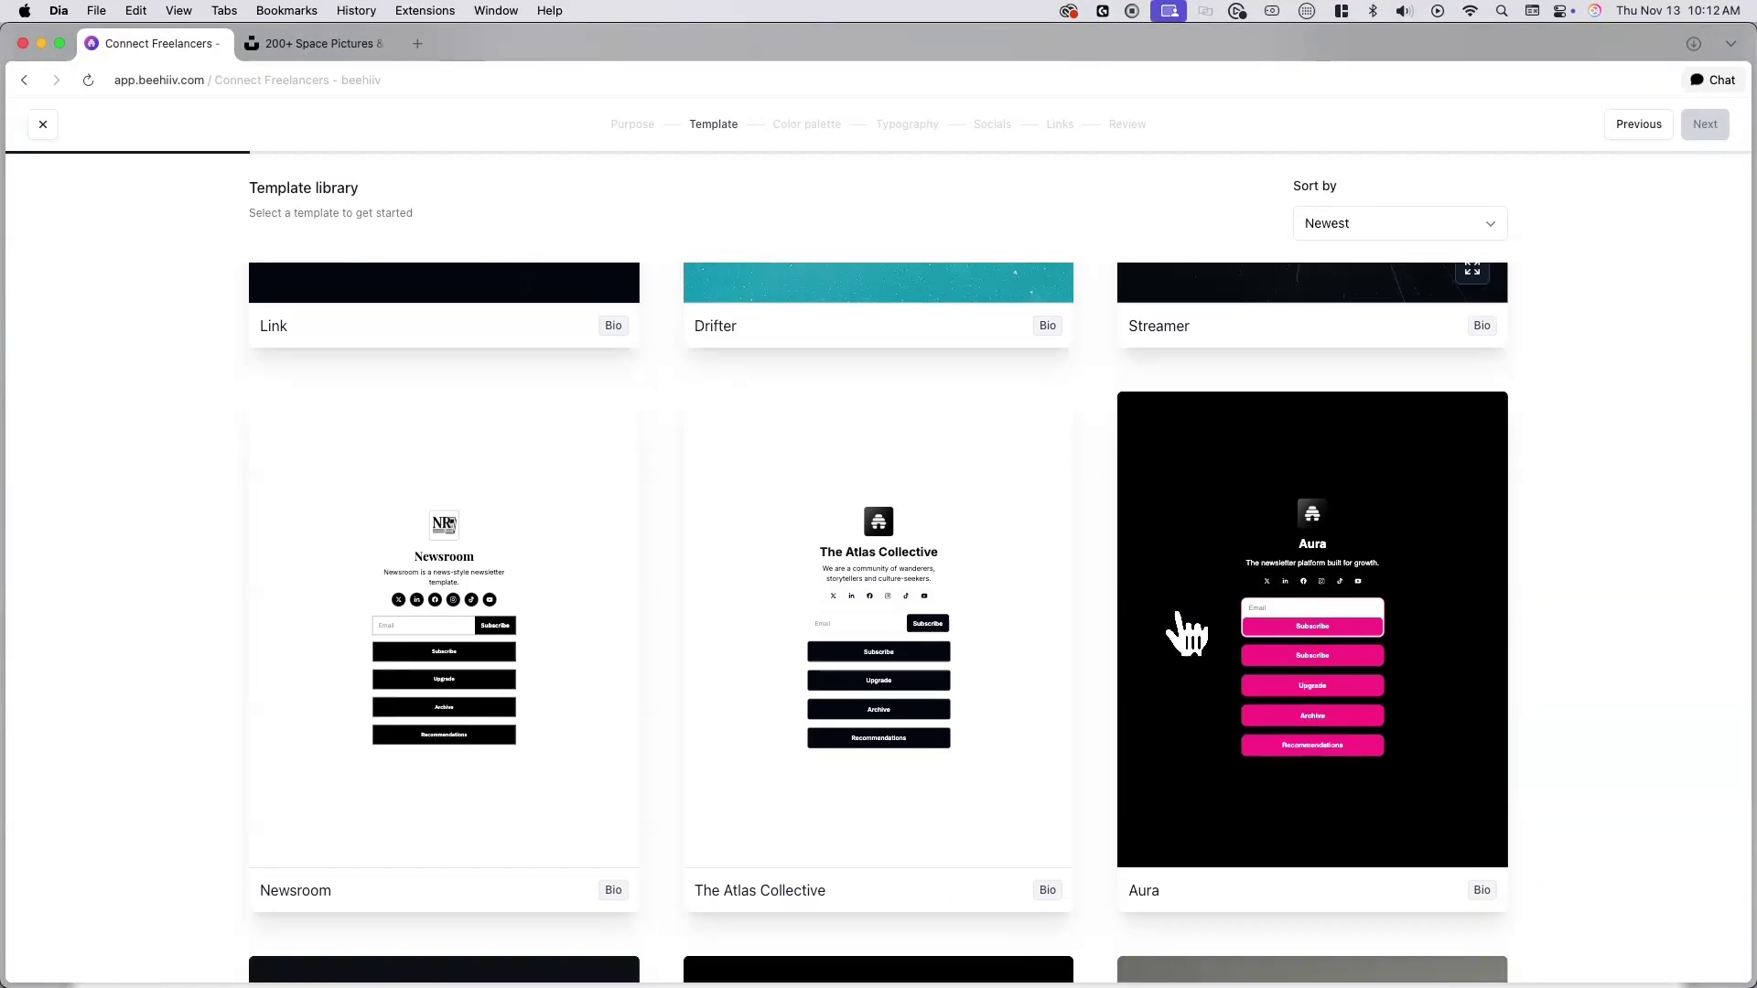
pyautogui.scroll(-4, 1185, 633)
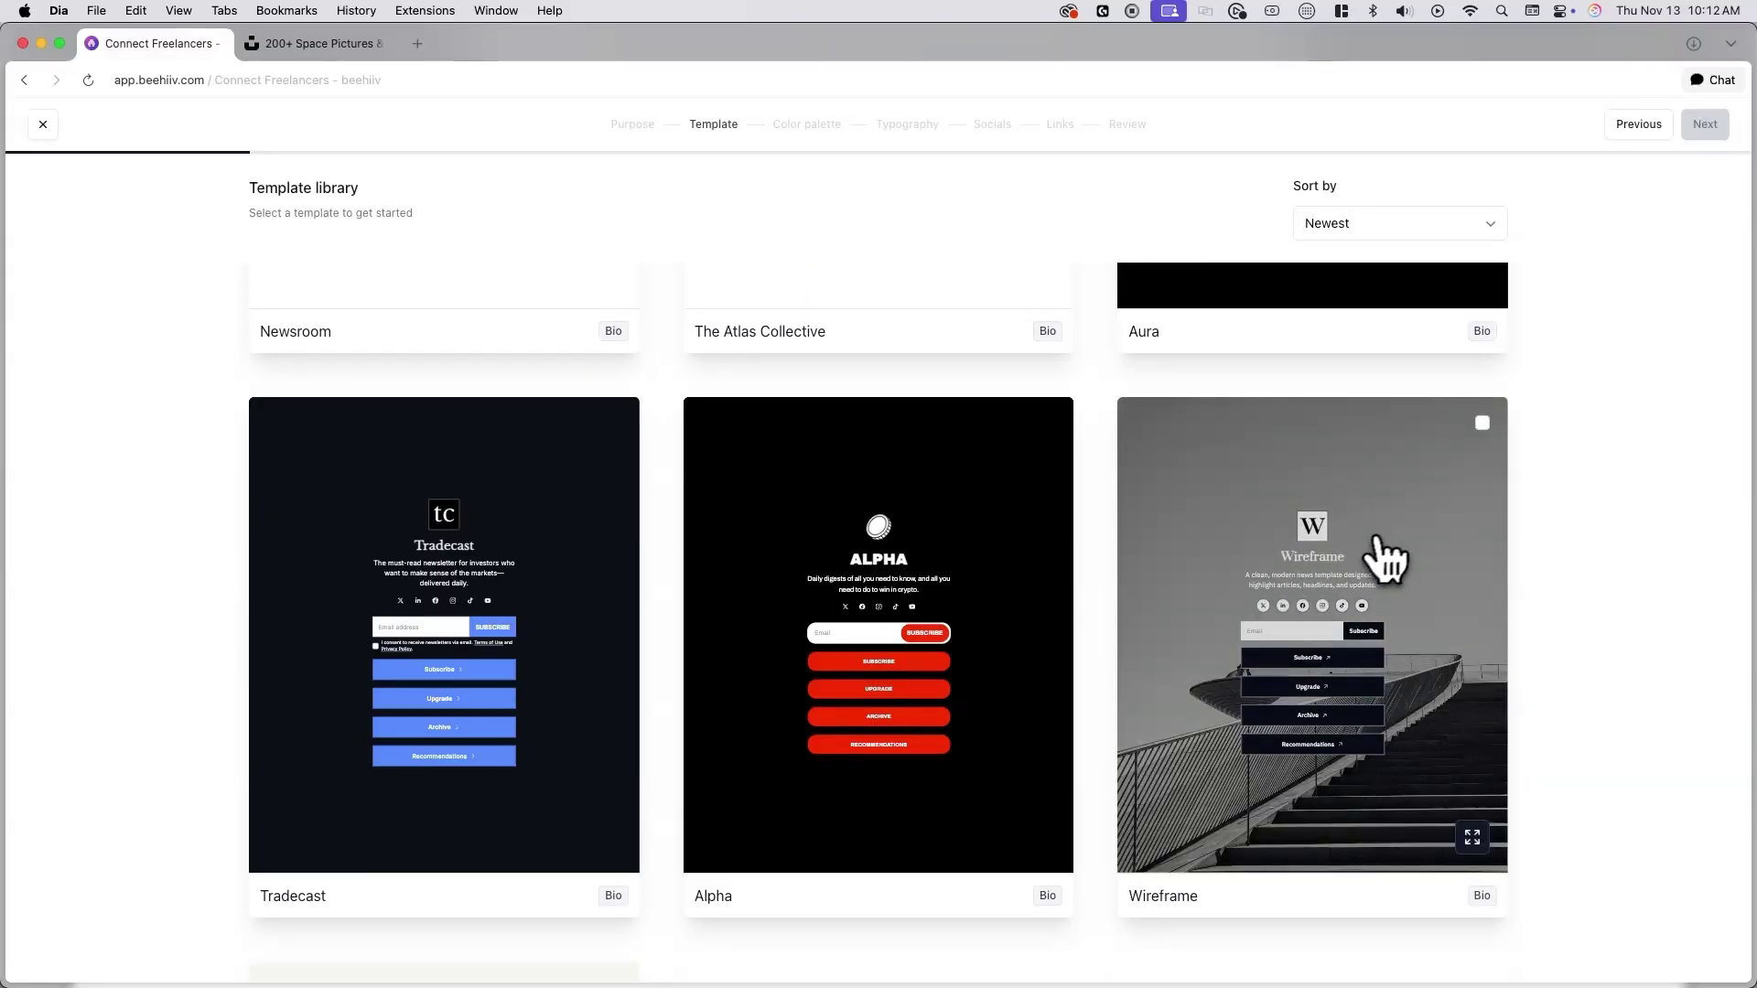
# Step: Select the Wireframe bio template from the template library
pyautogui.click(1482, 425)
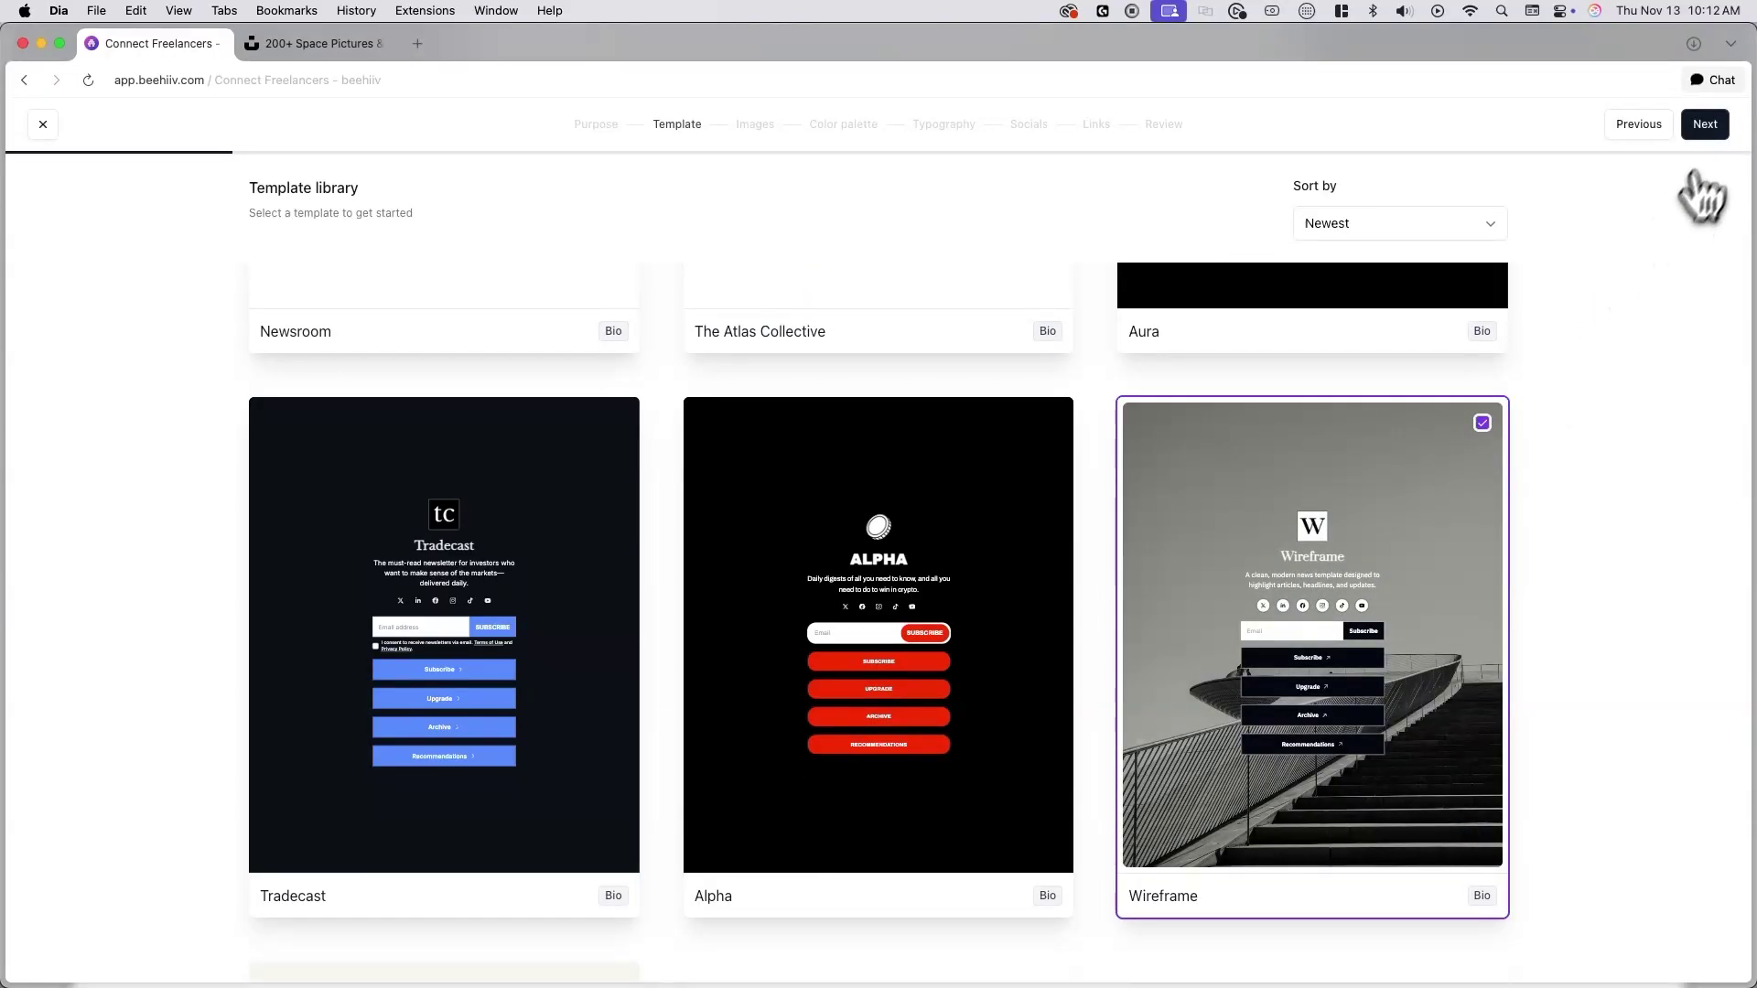
pyautogui.click(1706, 126)
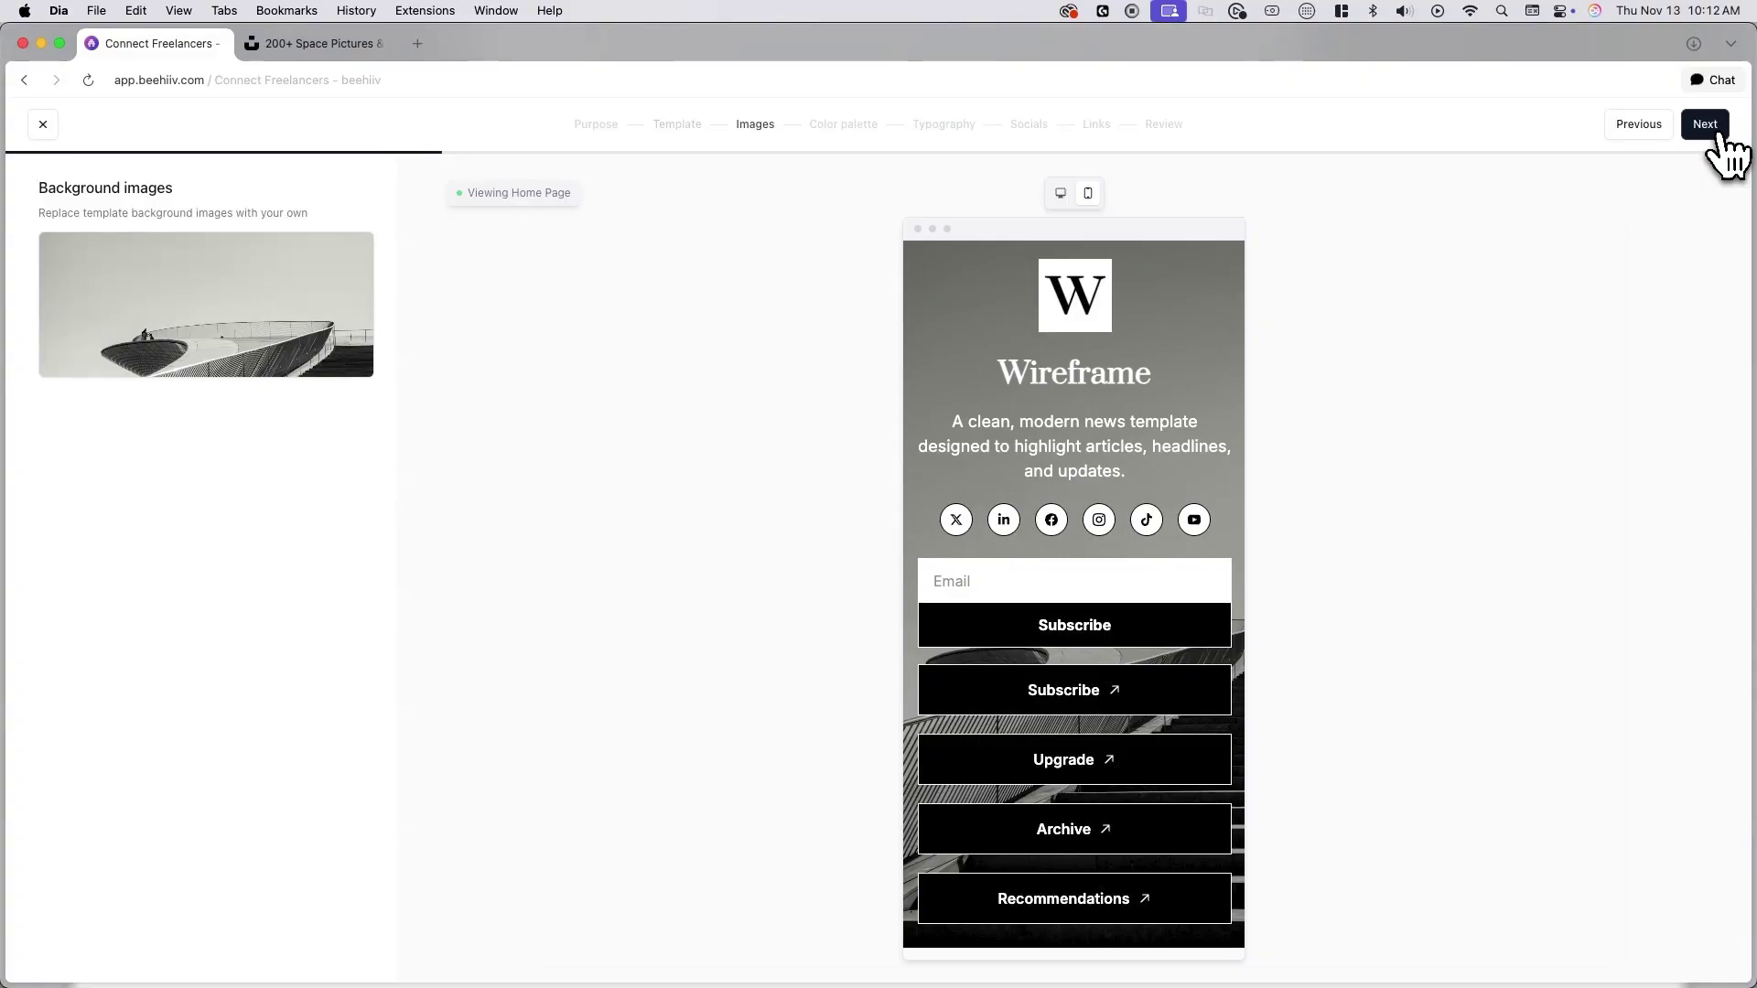
pyautogui.moveTo(350, 420)
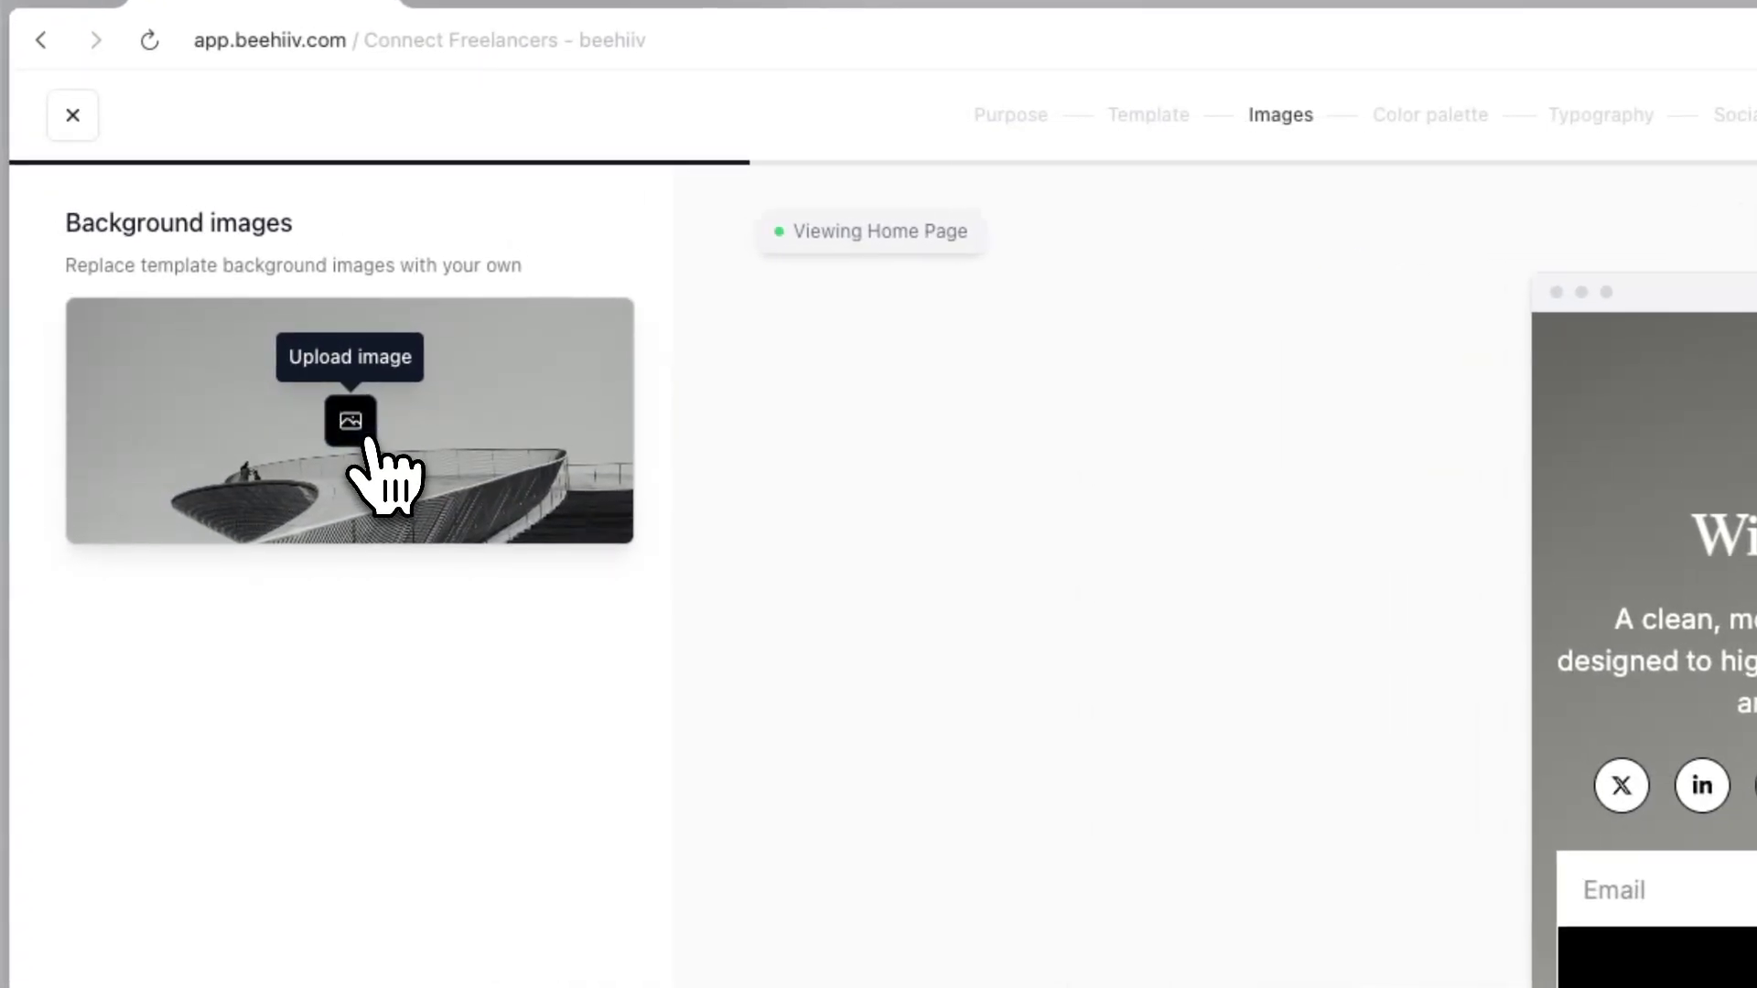
# Step: Cancel the background image upload, keeping the template's default background
pyautogui.click(351, 422)
pyautogui.press('Escape')
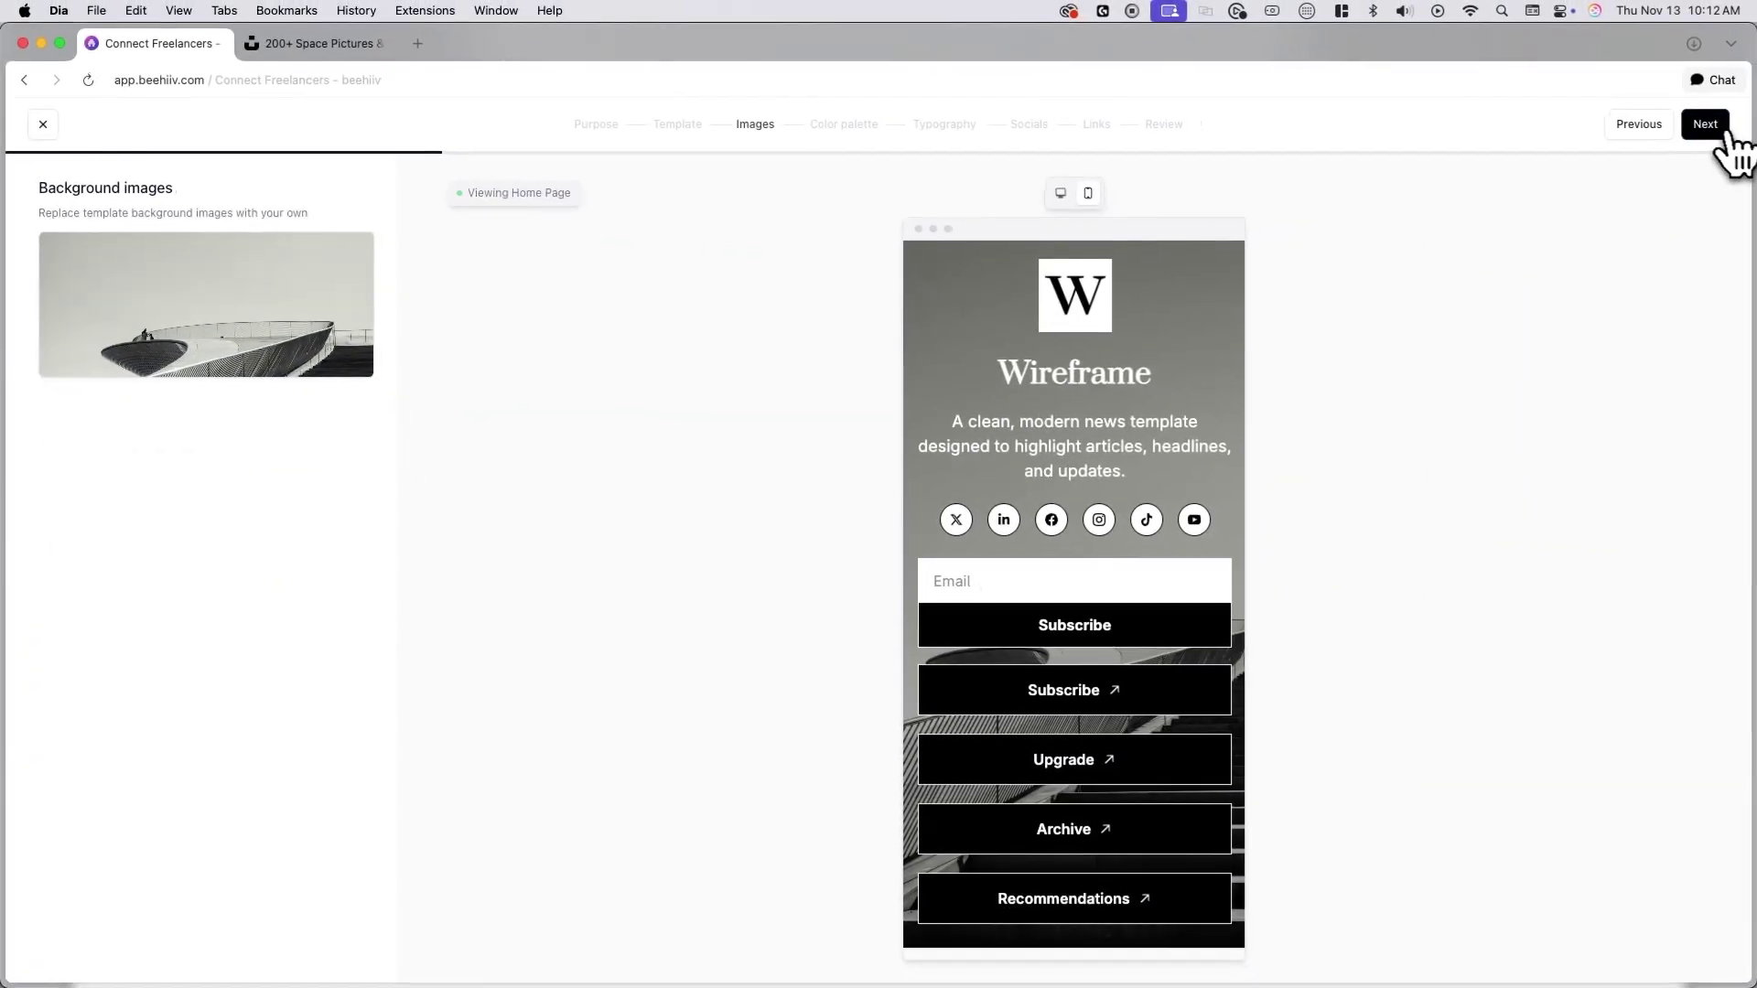
pyautogui.click(1712, 130)
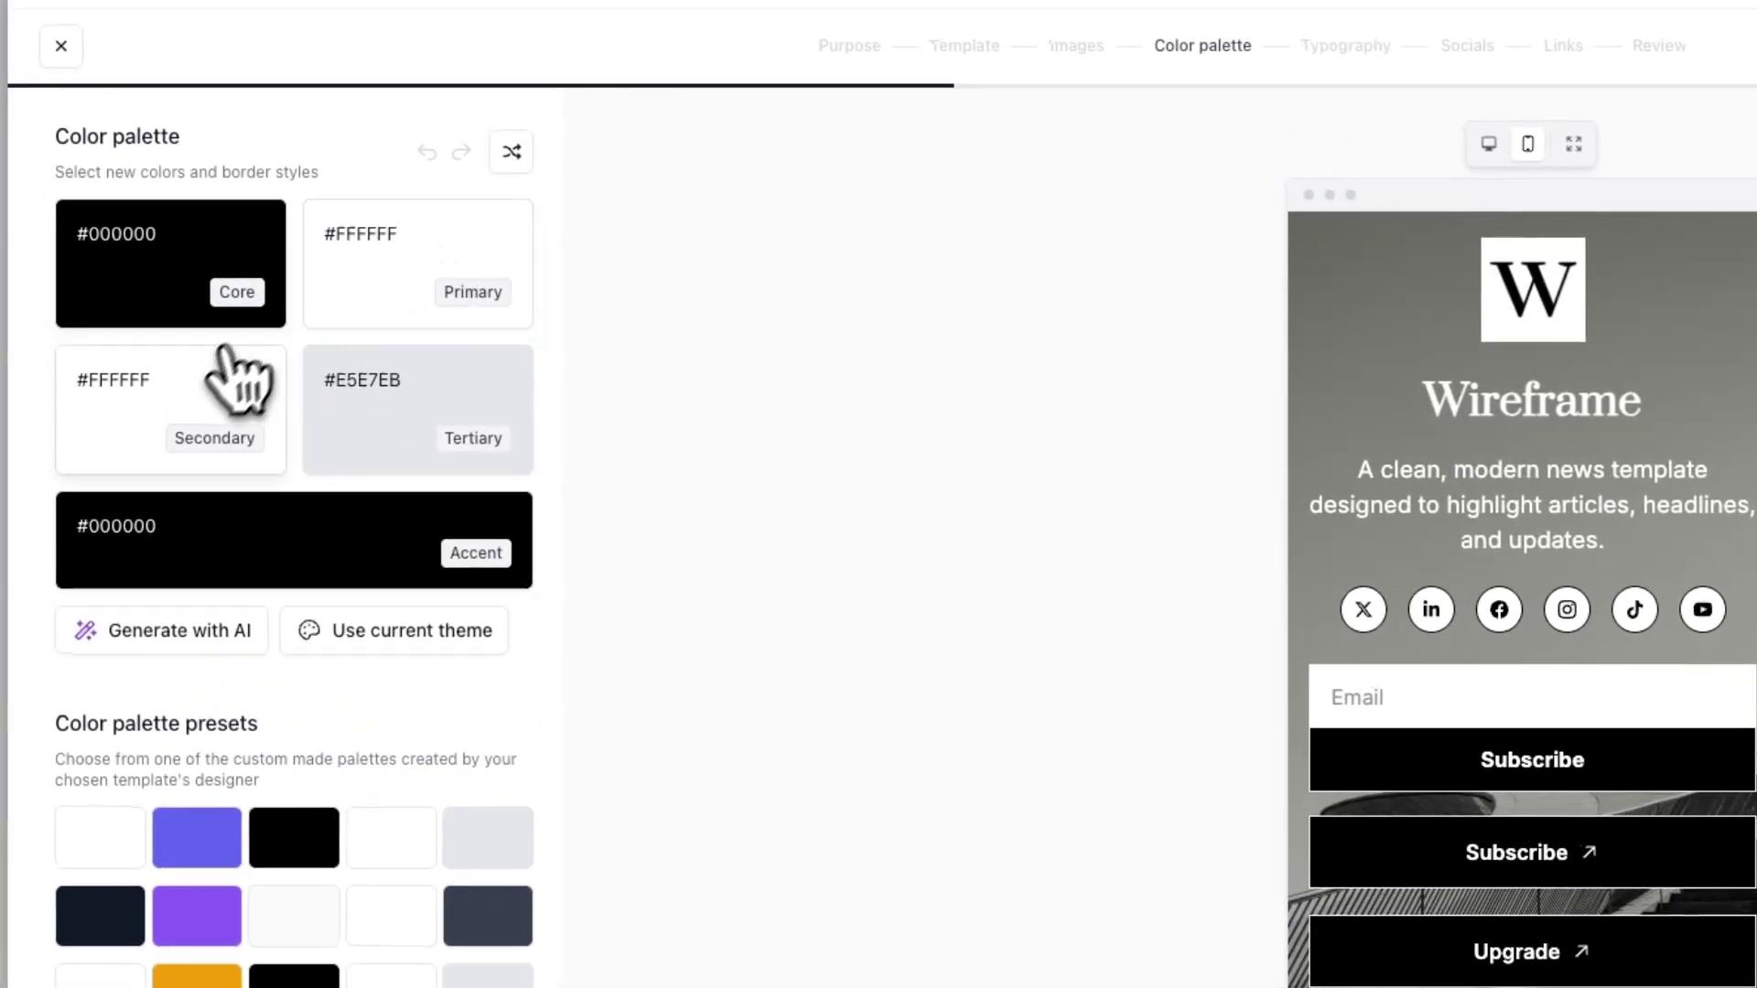
# Step: Try red and blue Secondary and Accent colours, then revert Secondary to white
pyautogui.click(240, 372)
pyautogui.moveTo(547, 228)
pyautogui.mouseDown()
pyautogui.moveTo(781, 203)
pyautogui.moveTo(370, 179)
pyautogui.moveTo(870, 511)
pyautogui.mouseUp()
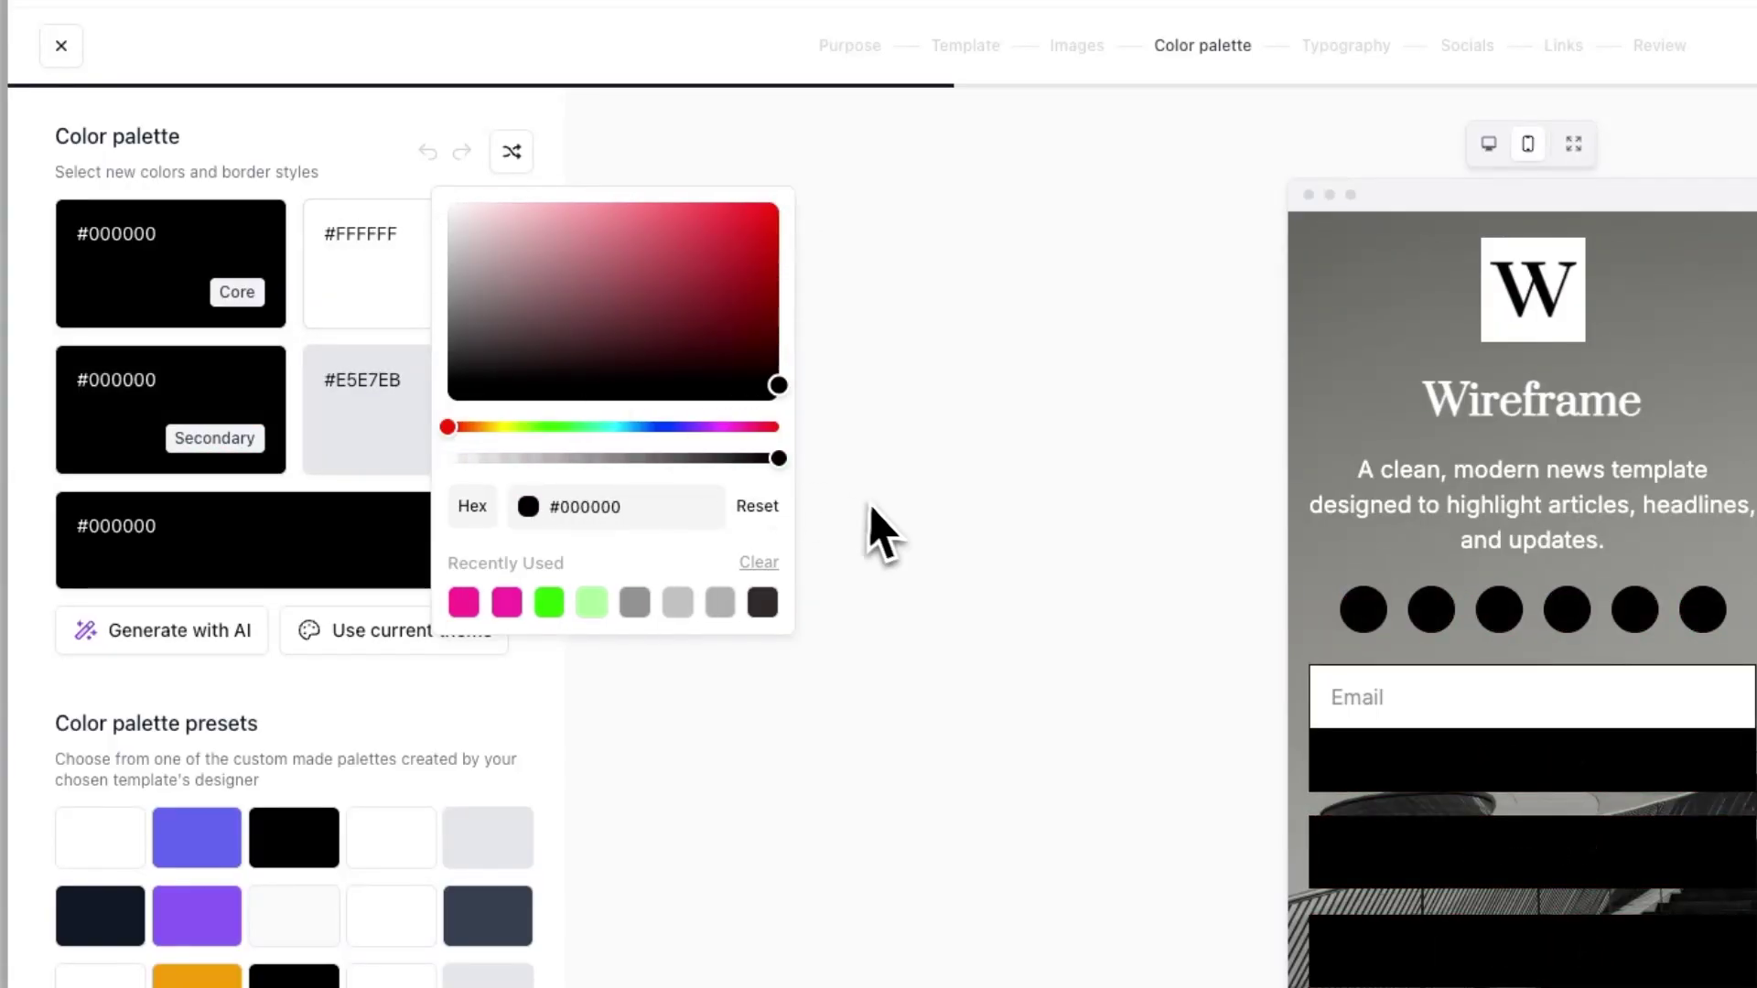
pyautogui.click(227, 563)
pyautogui.moveTo(782, 380)
pyautogui.mouseDown()
pyautogui.moveTo(815, 411)
pyautogui.moveTo(561, 235)
pyautogui.moveTo(1146, 329)
pyautogui.mouseUp()
pyautogui.moveTo(695, 558); pyautogui.dragTo(911, 557)
pyautogui.click(215, 411)
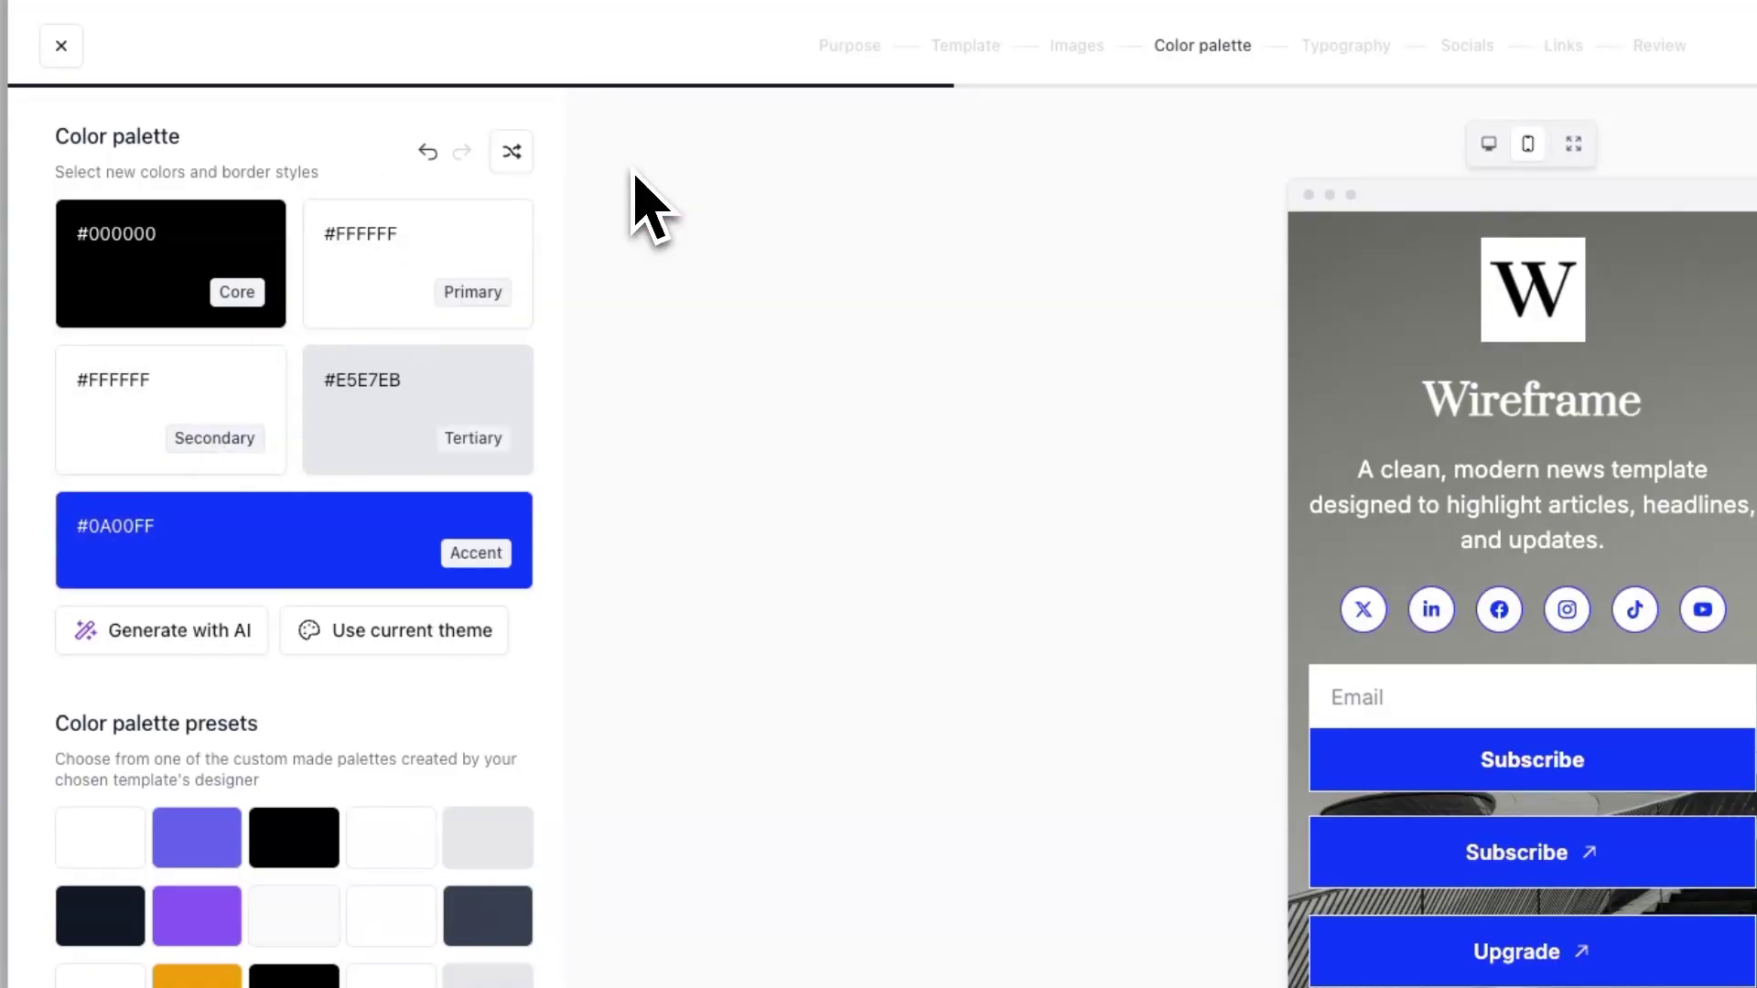
# Step: After trying AI generation, shuffle and other presets, apply the third, purple preset palette
pyautogui.click(206, 630)
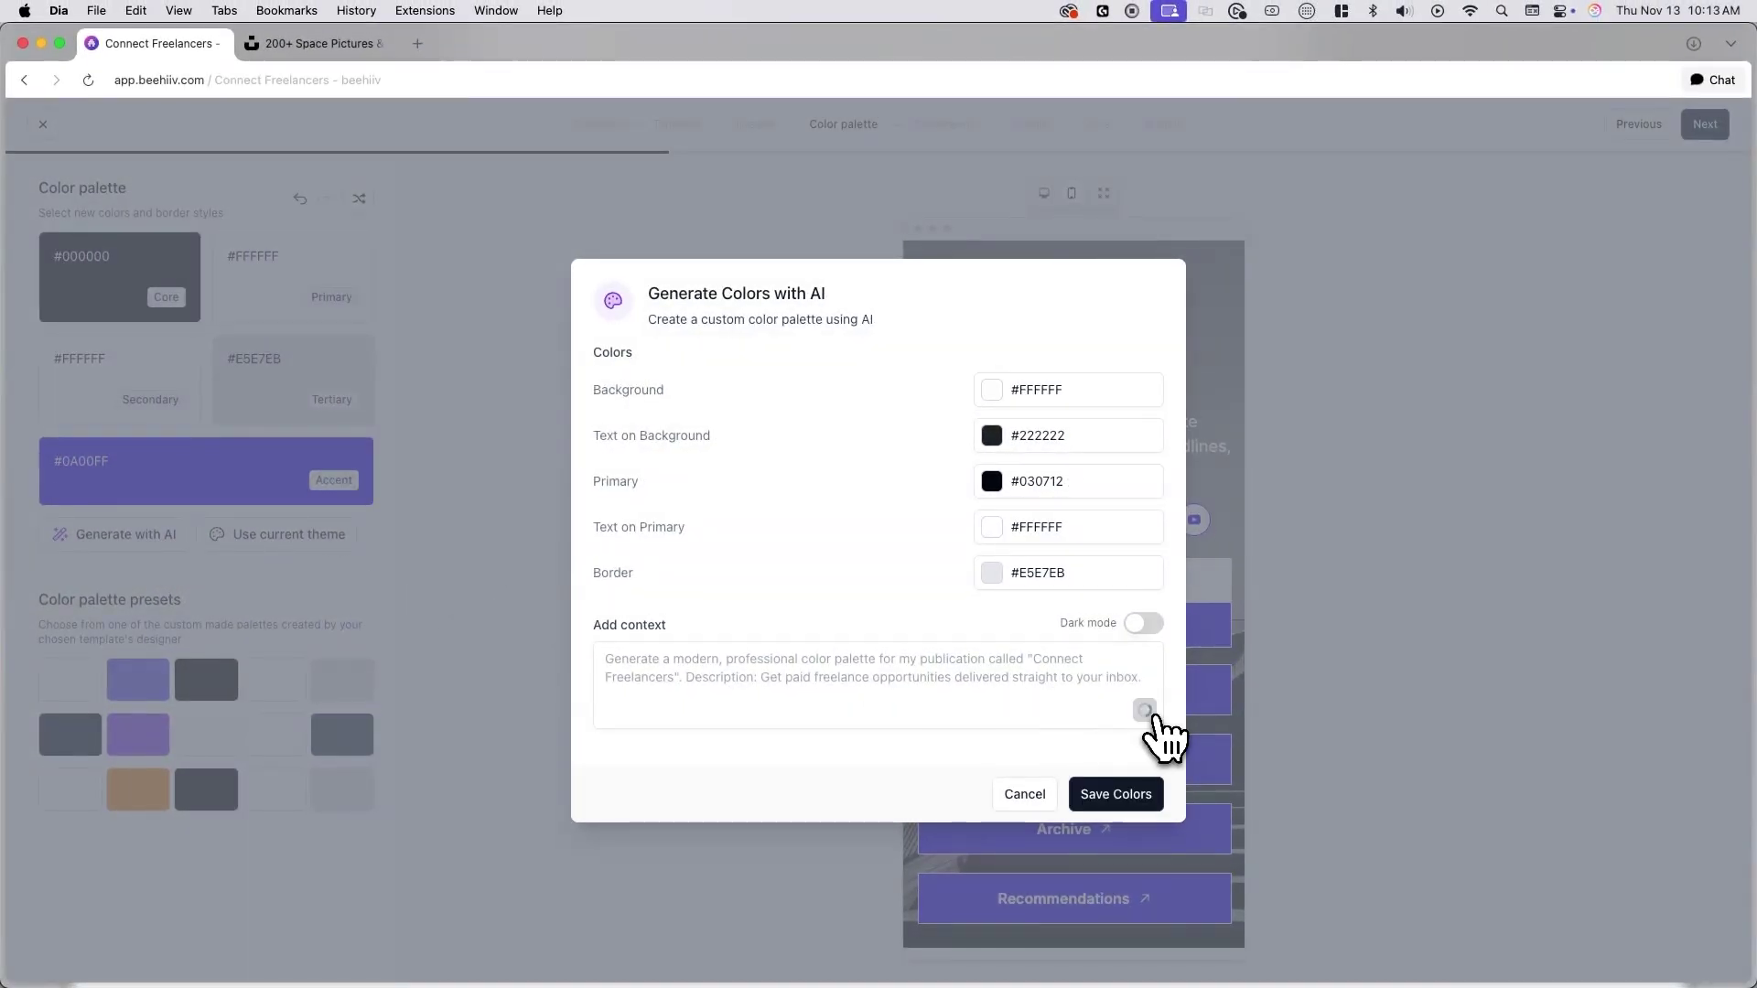
pyautogui.click(1115, 793)
pyautogui.click(359, 198)
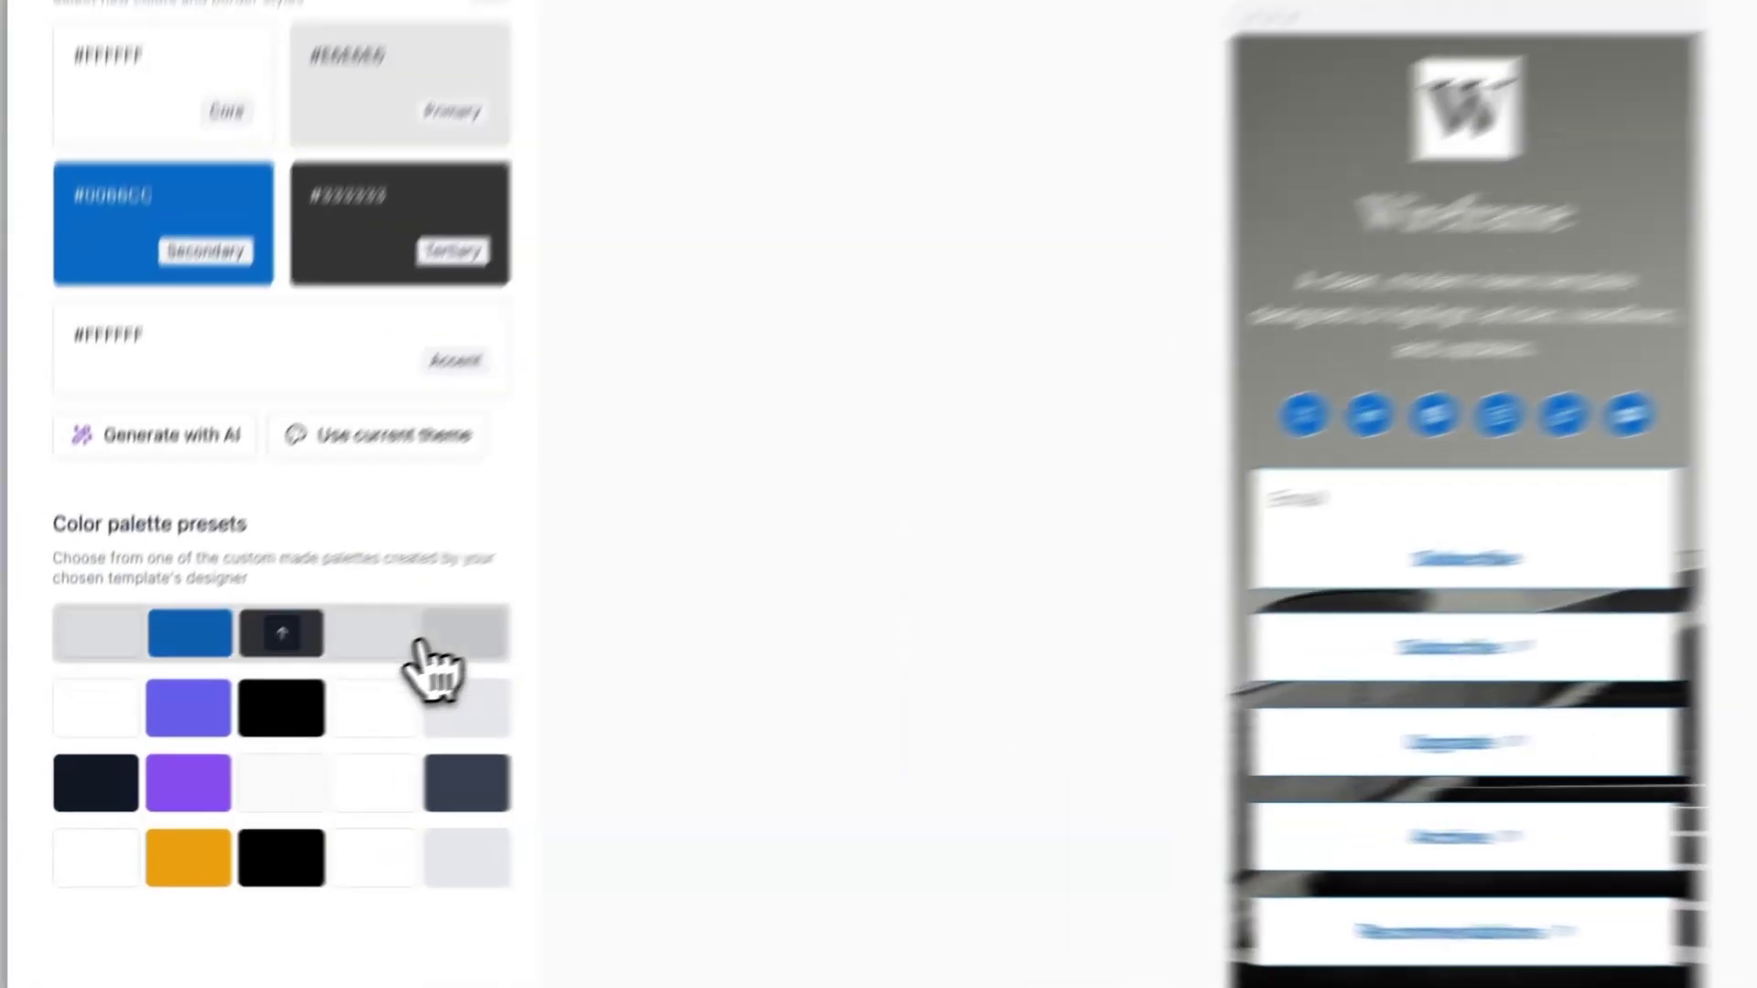
pyautogui.click(308, 679)
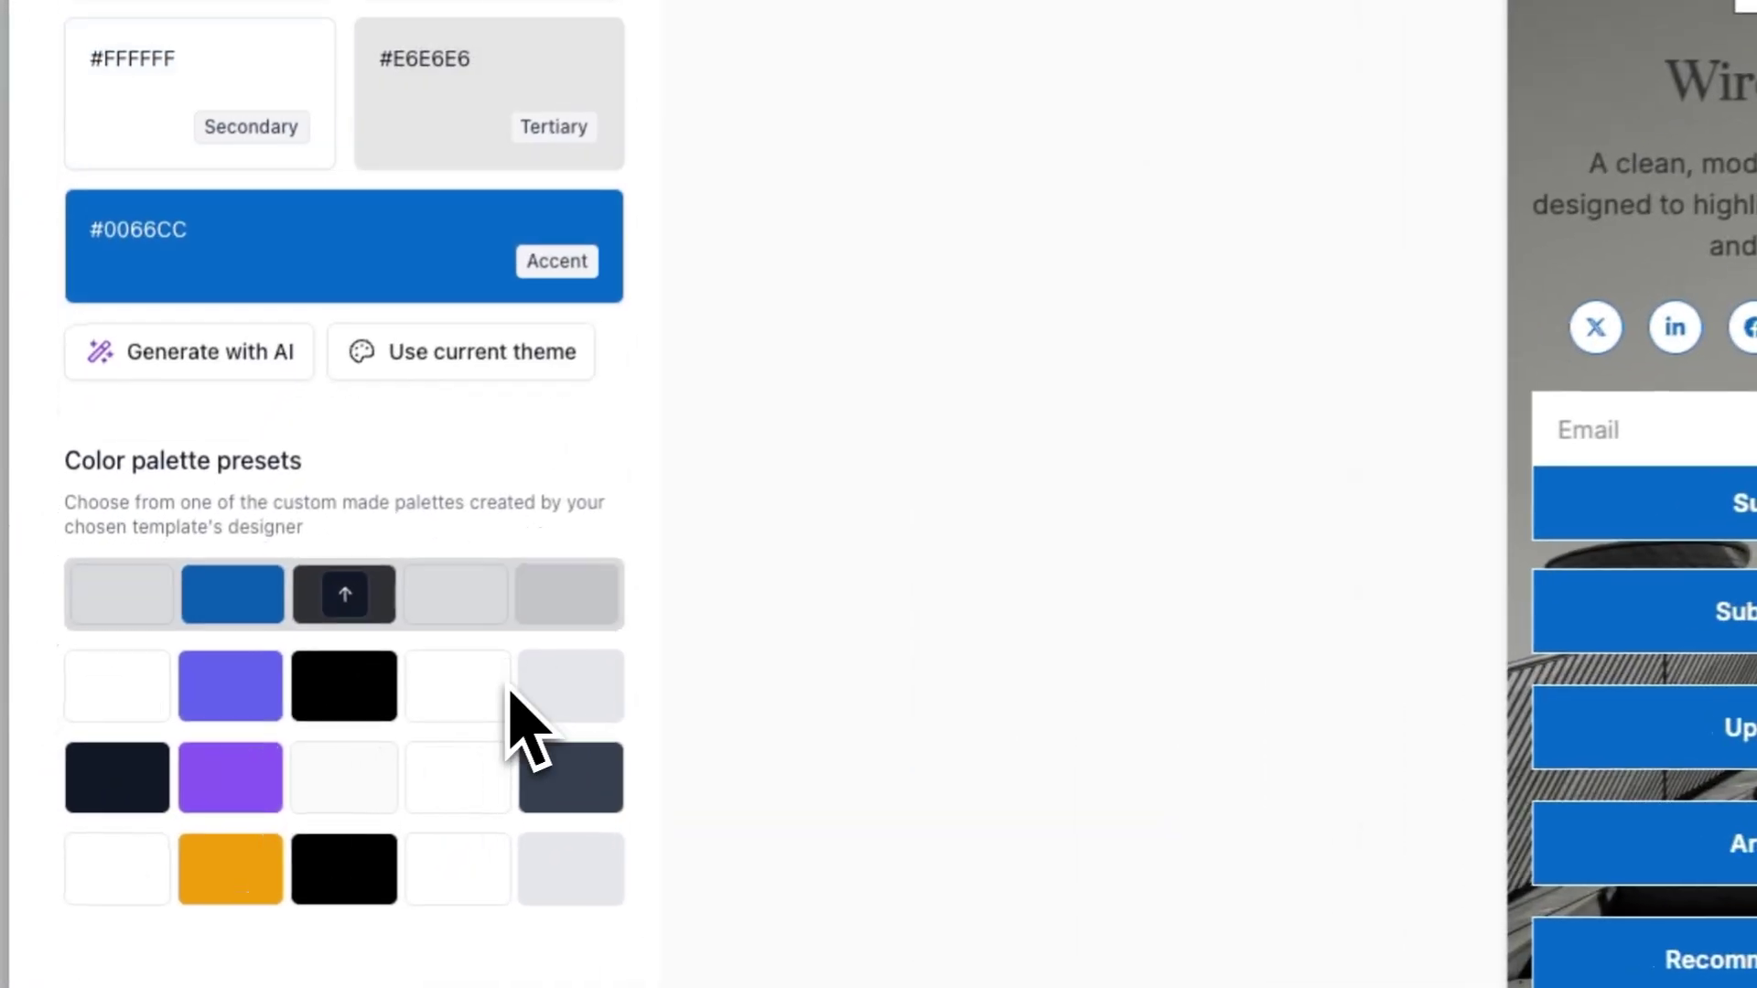
pyautogui.click(306, 735)
pyautogui.click(540, 793)
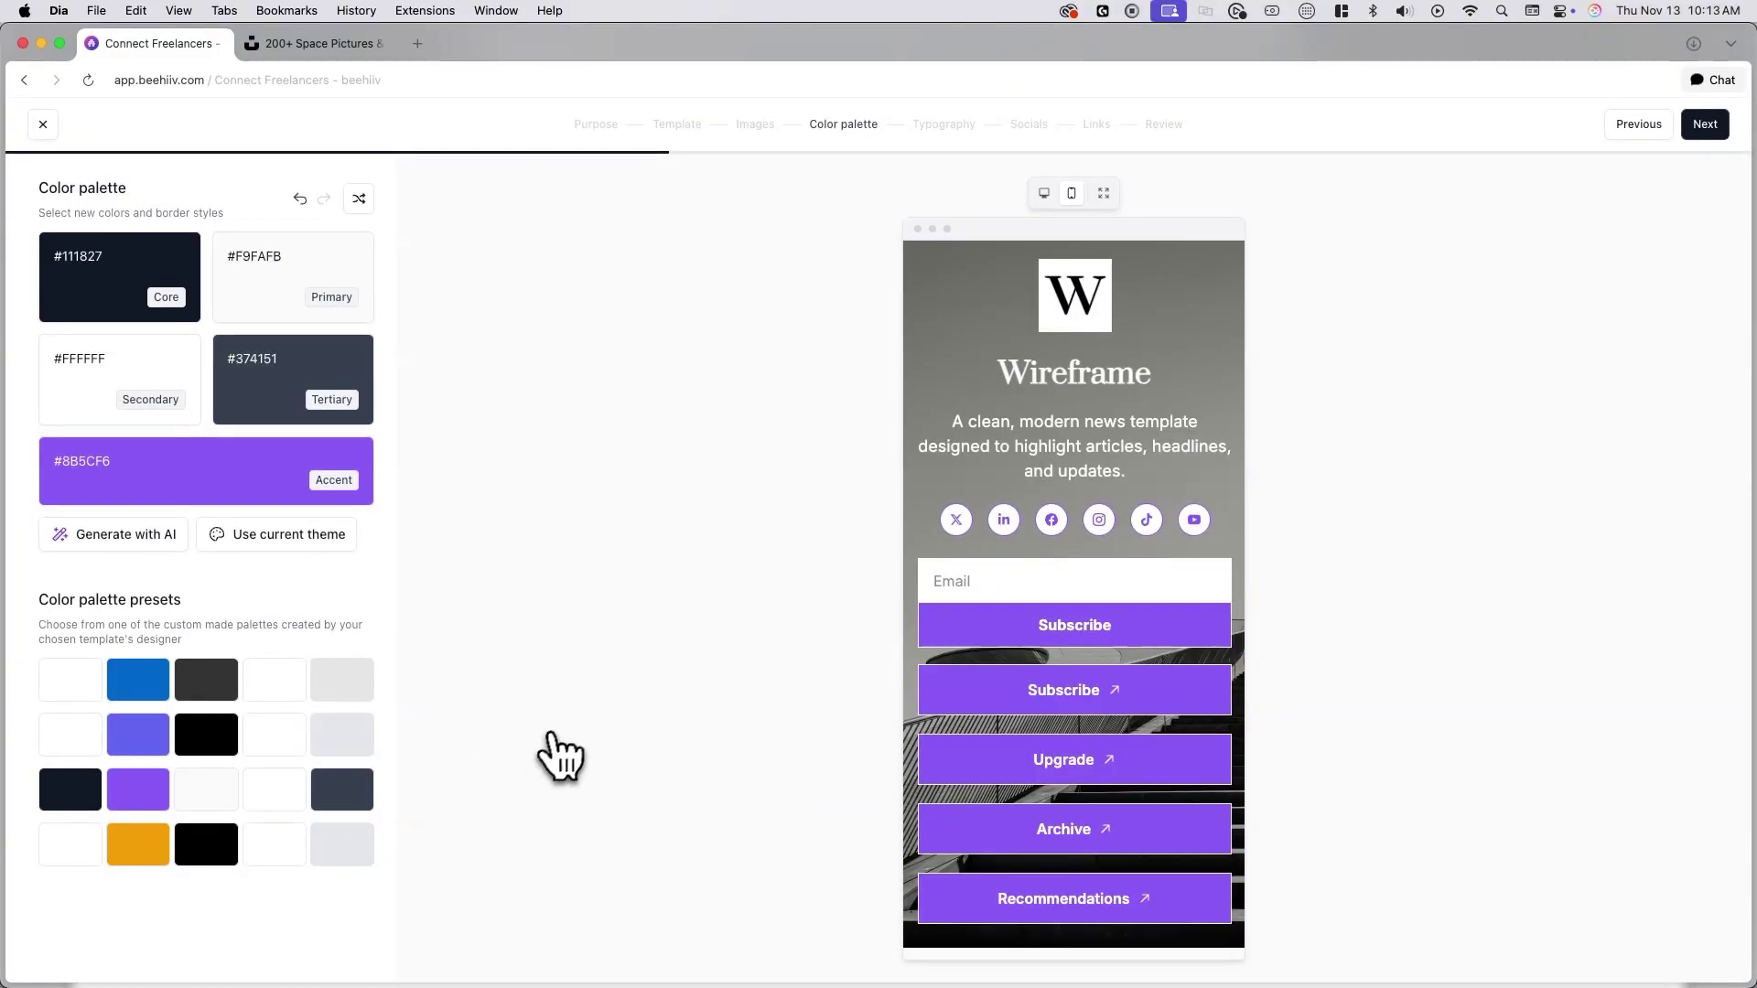
pyautogui.click(1702, 127)
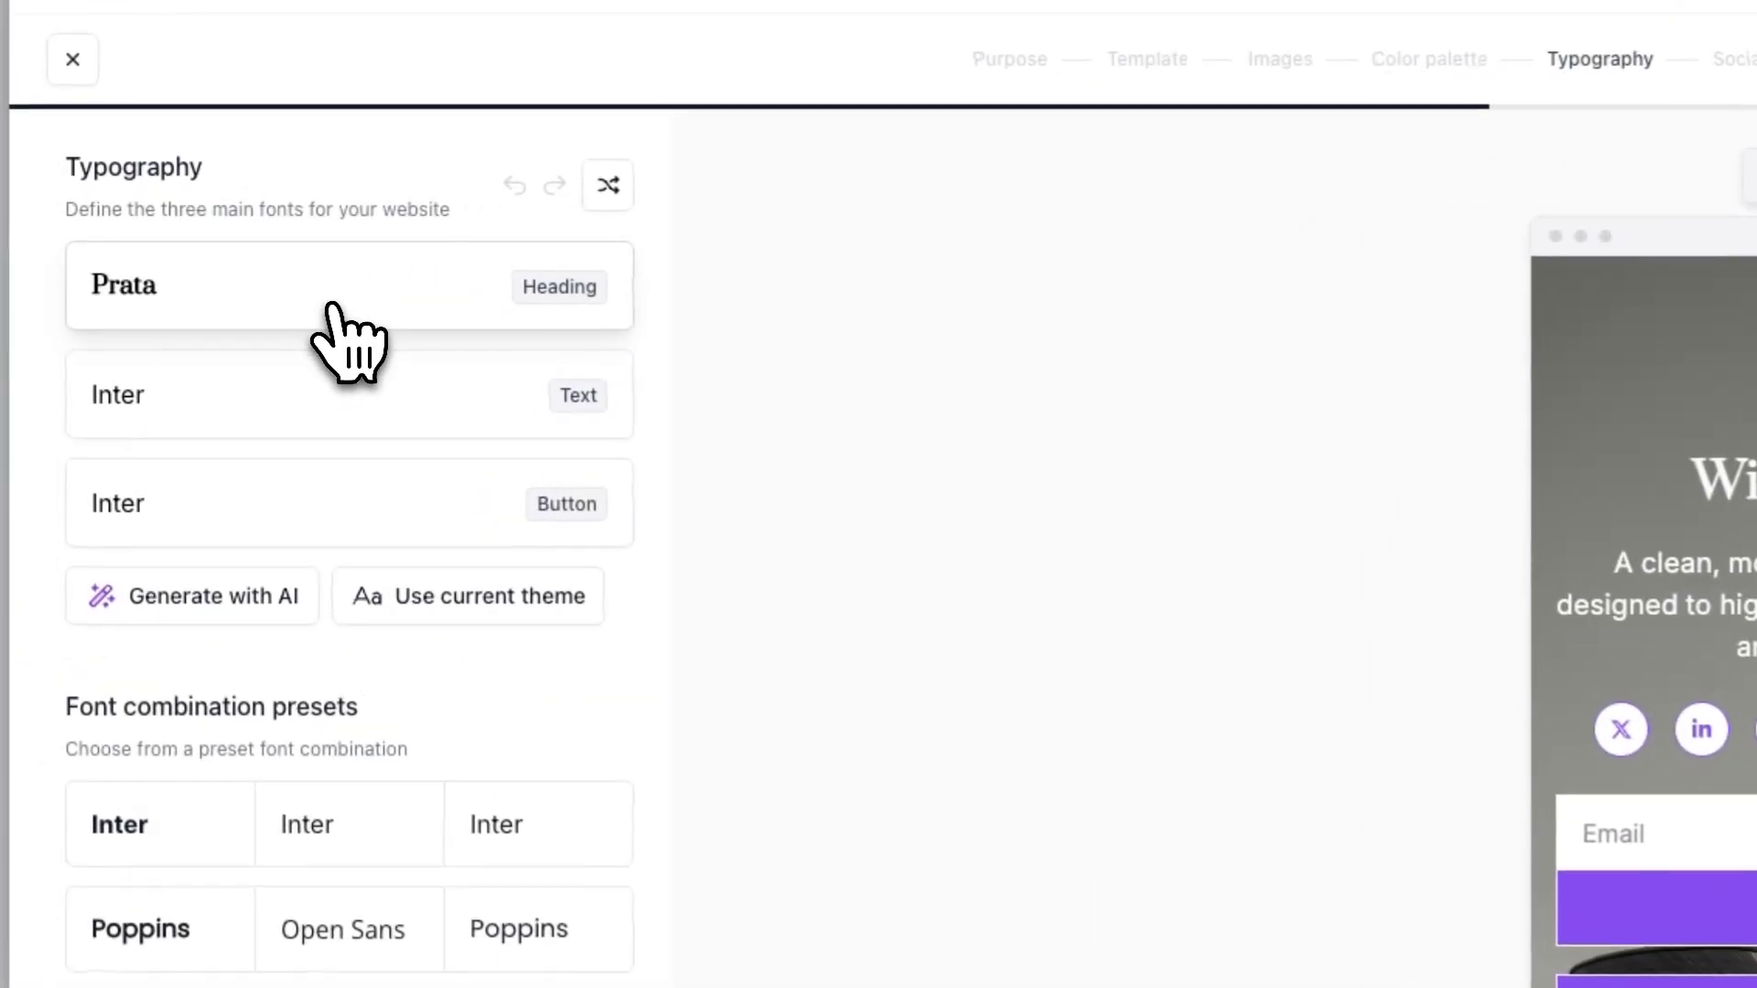
# Step: Try IBM Plex Mono, Inter and Roboto/Lato fonts before settling on the Poppins/Open Sans preset
pyautogui.click(333, 307)
pyautogui.click(342, 360)
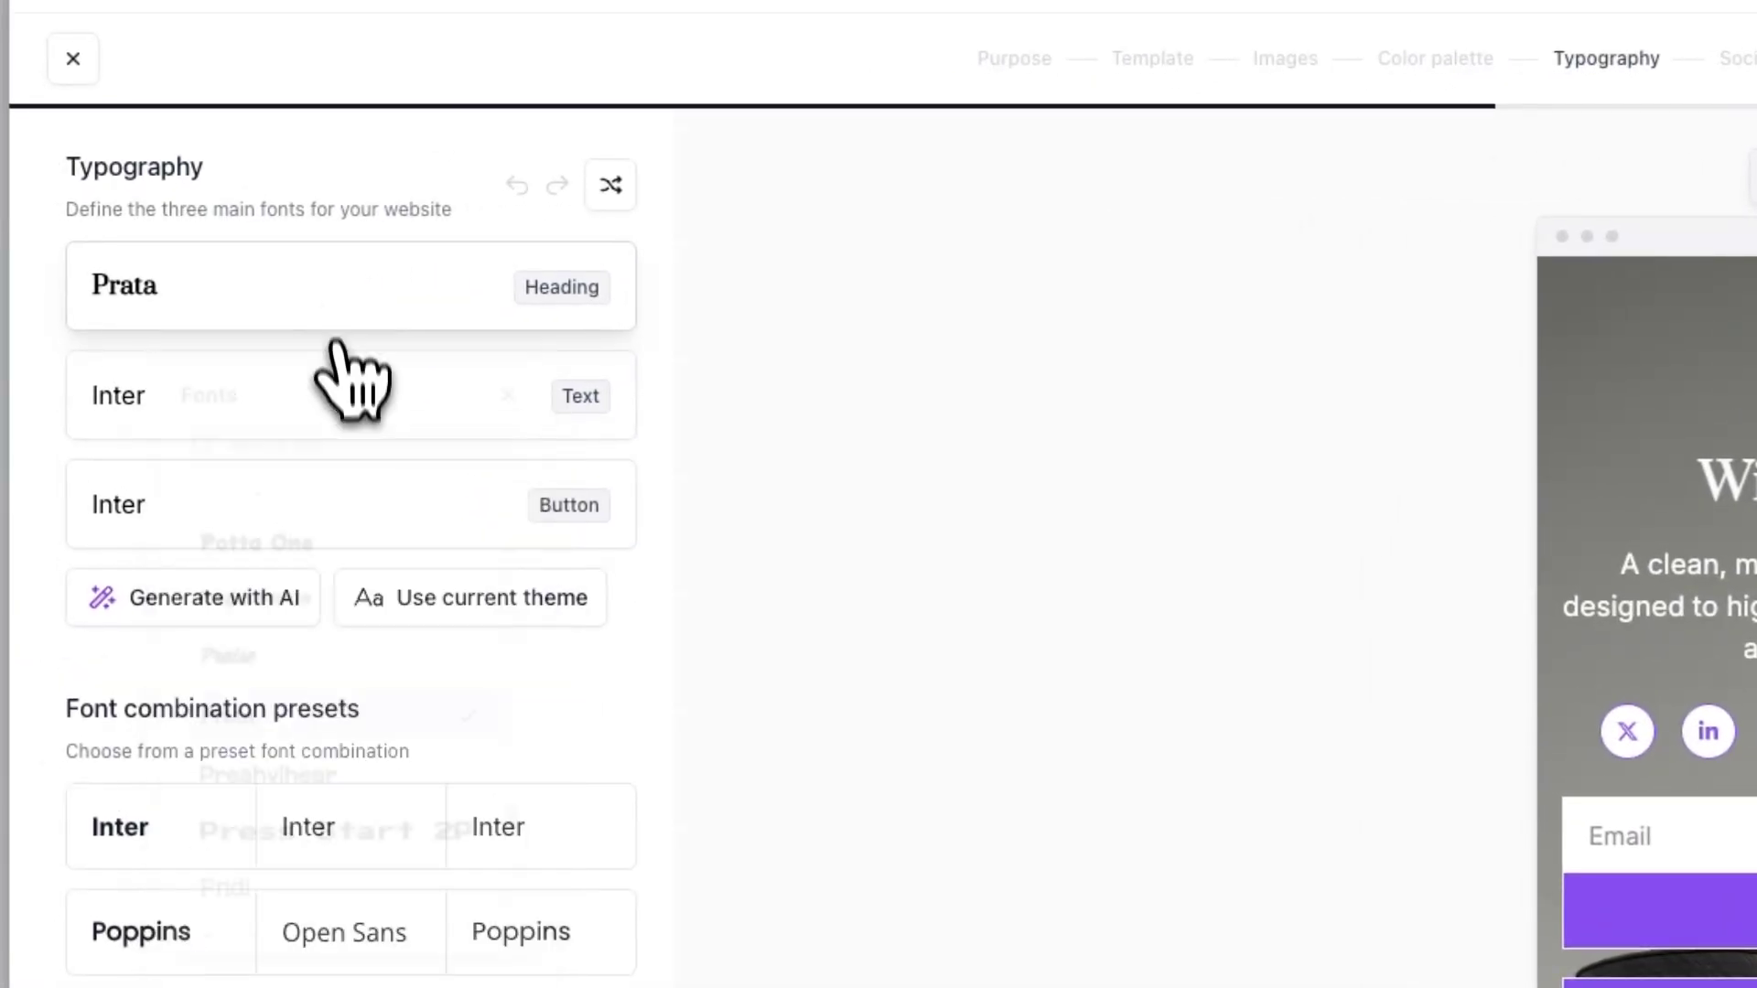
pyautogui.write('ibm plex')
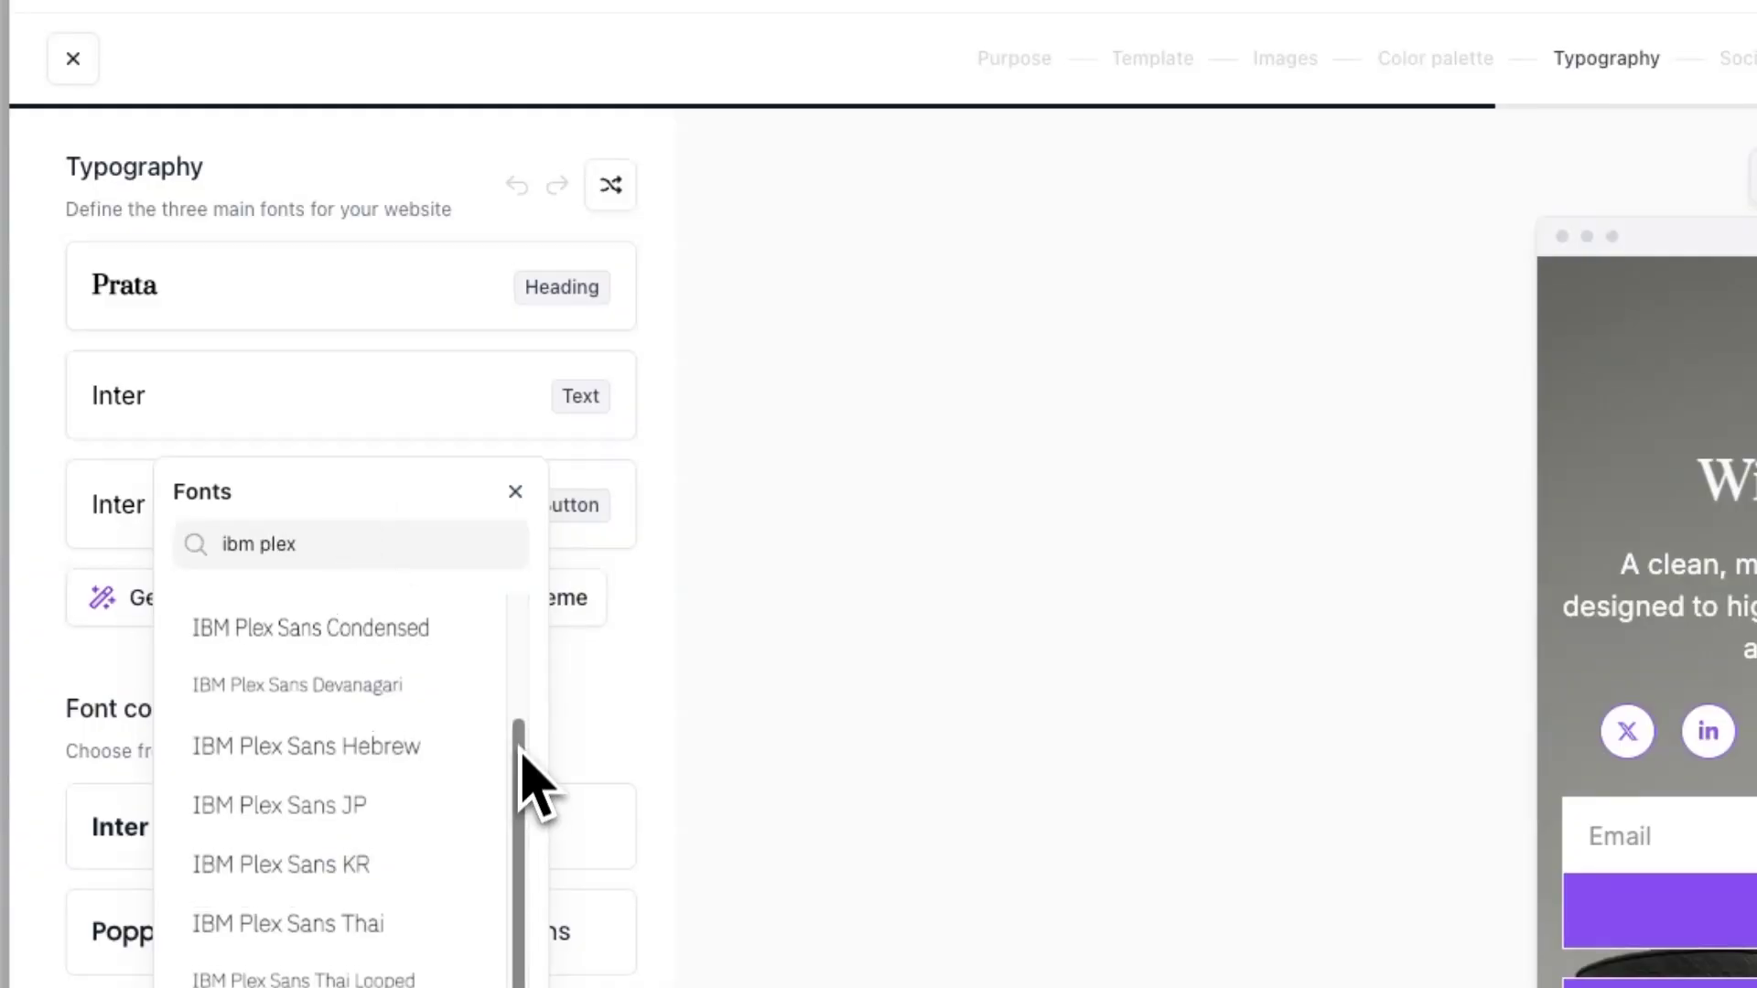
pyautogui.moveTo(522, 785); pyautogui.dragTo(538, 617)
pyautogui.click(465, 634)
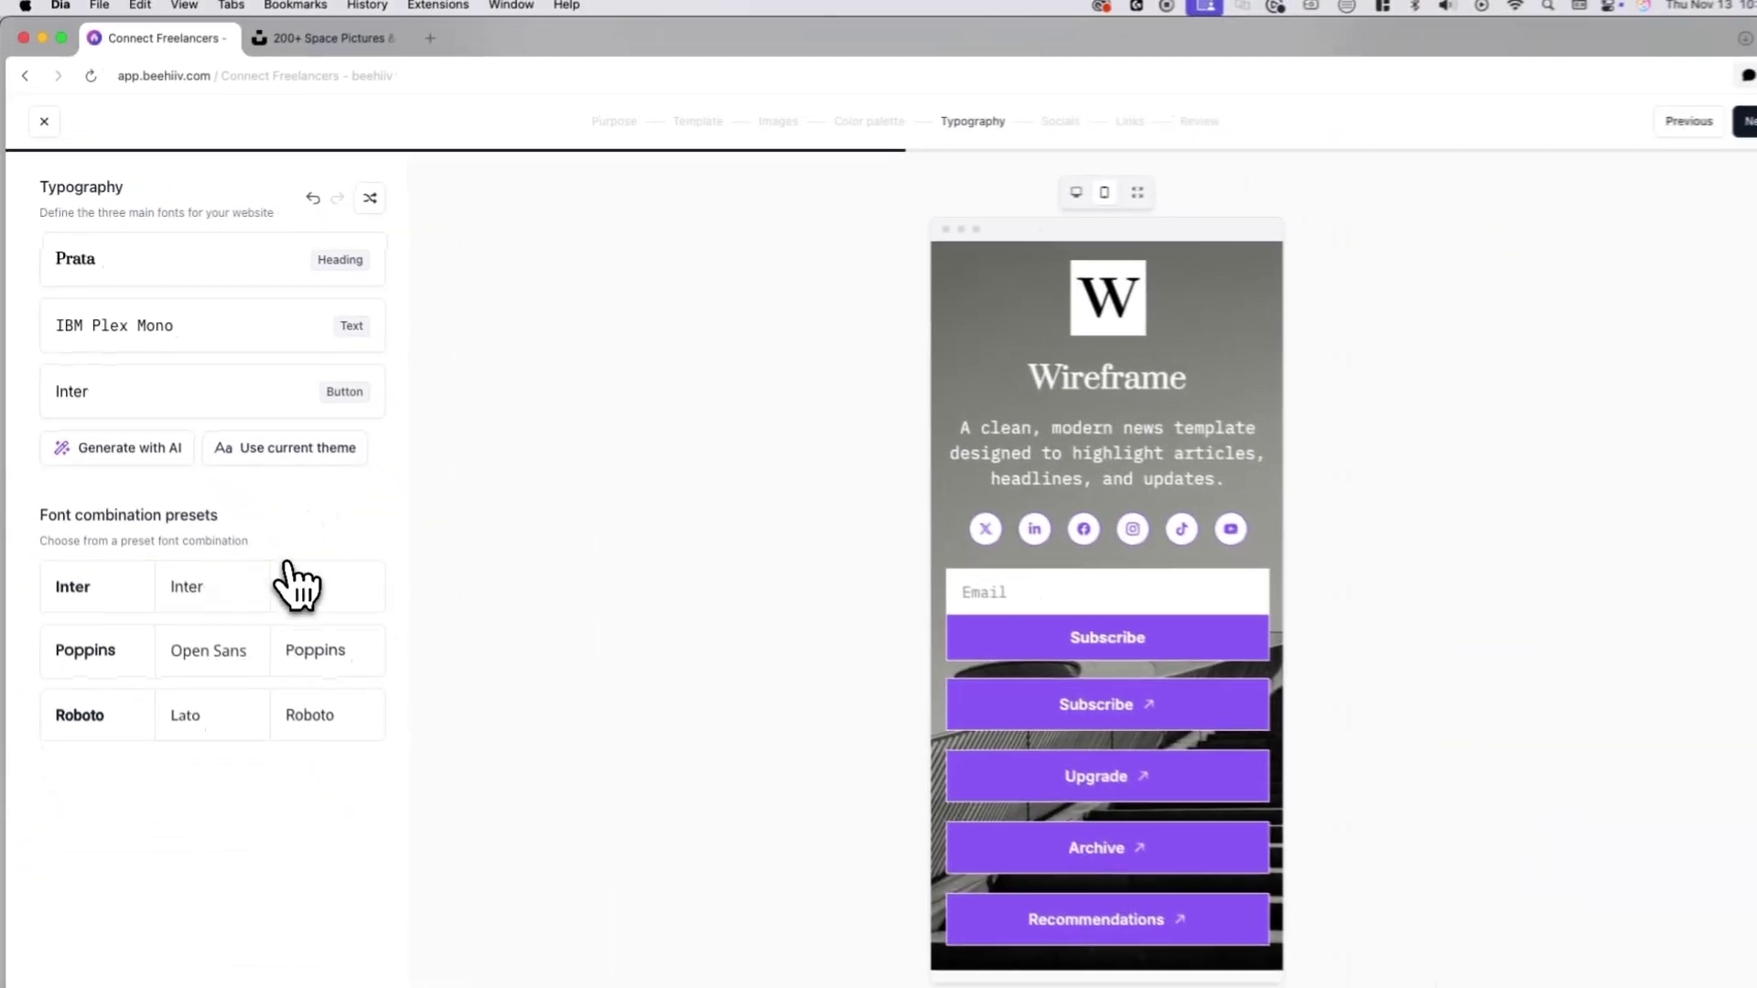
pyautogui.click(278, 578)
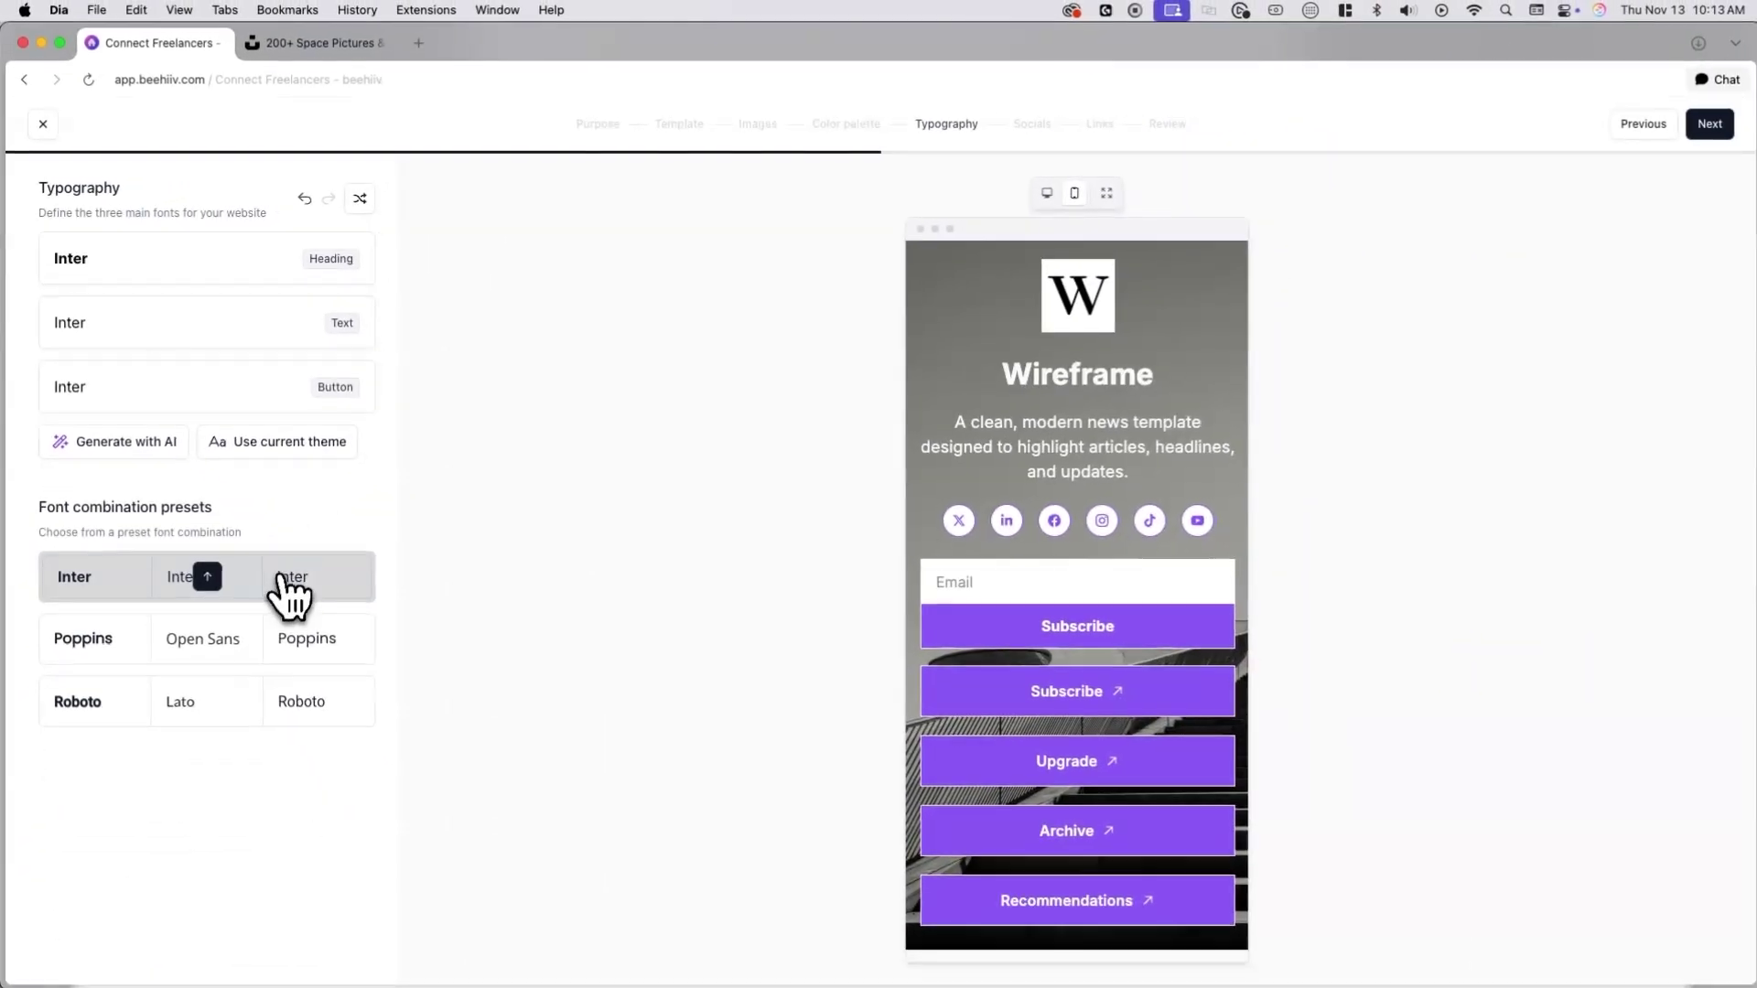
pyautogui.click(279, 635)
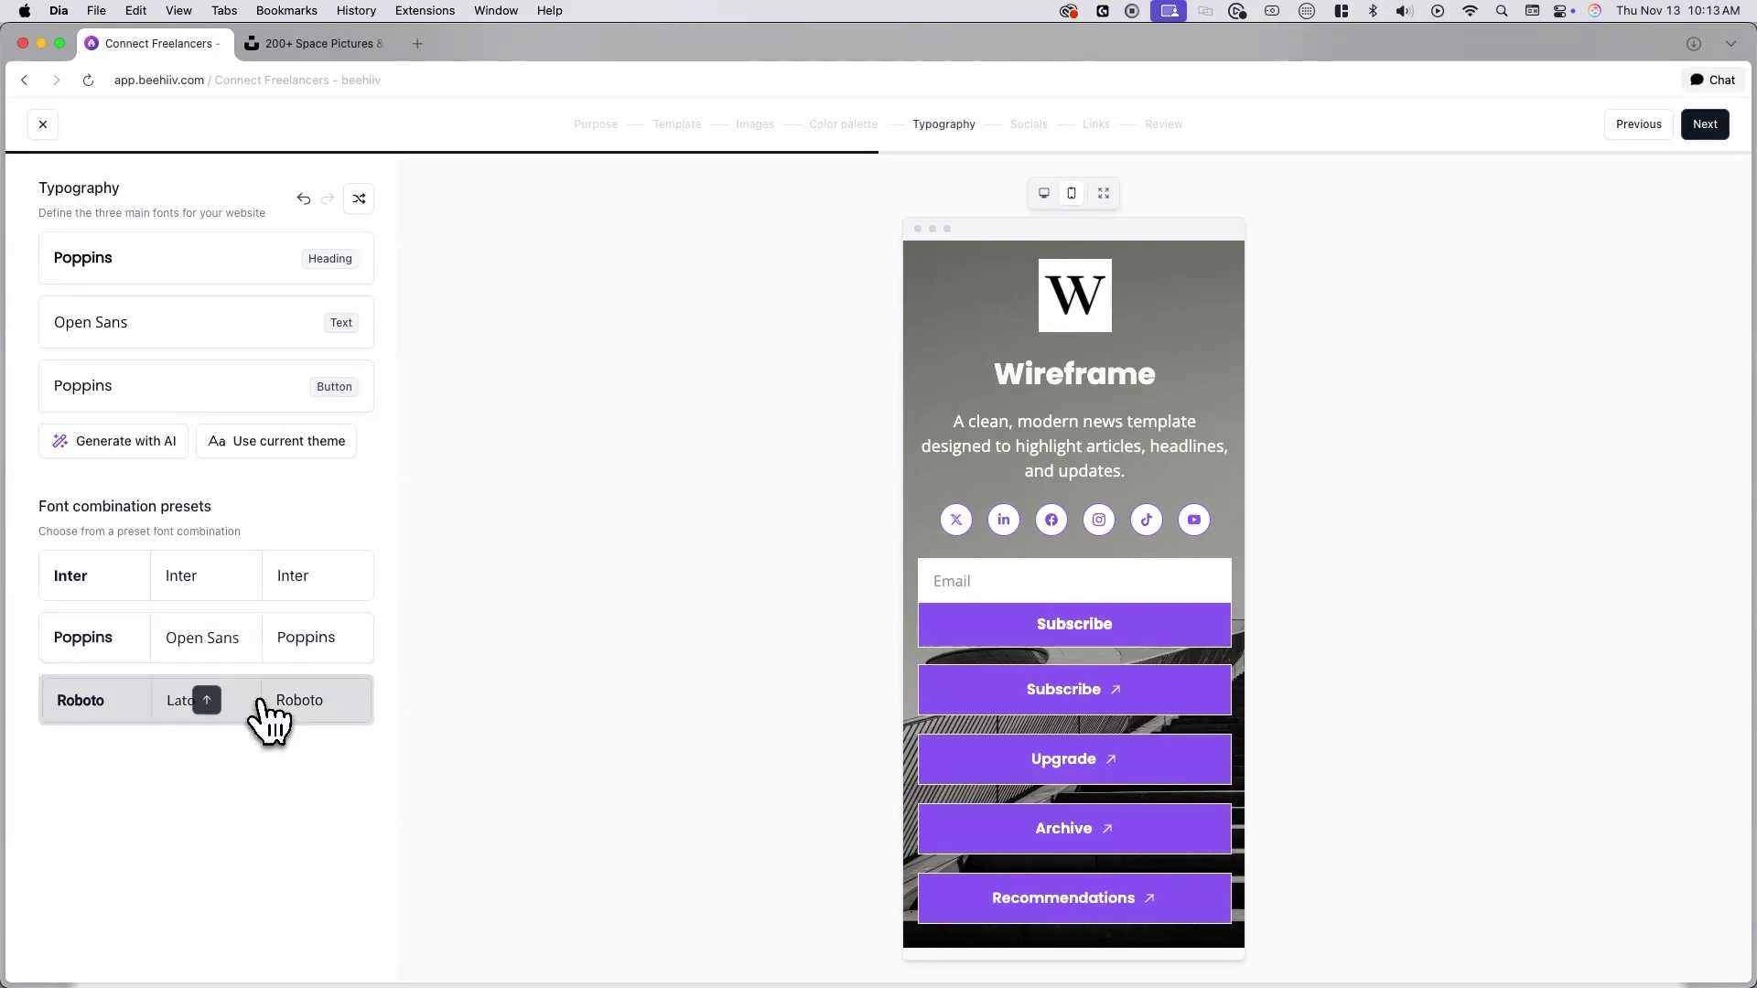
pyautogui.click(264, 716)
pyautogui.click(274, 640)
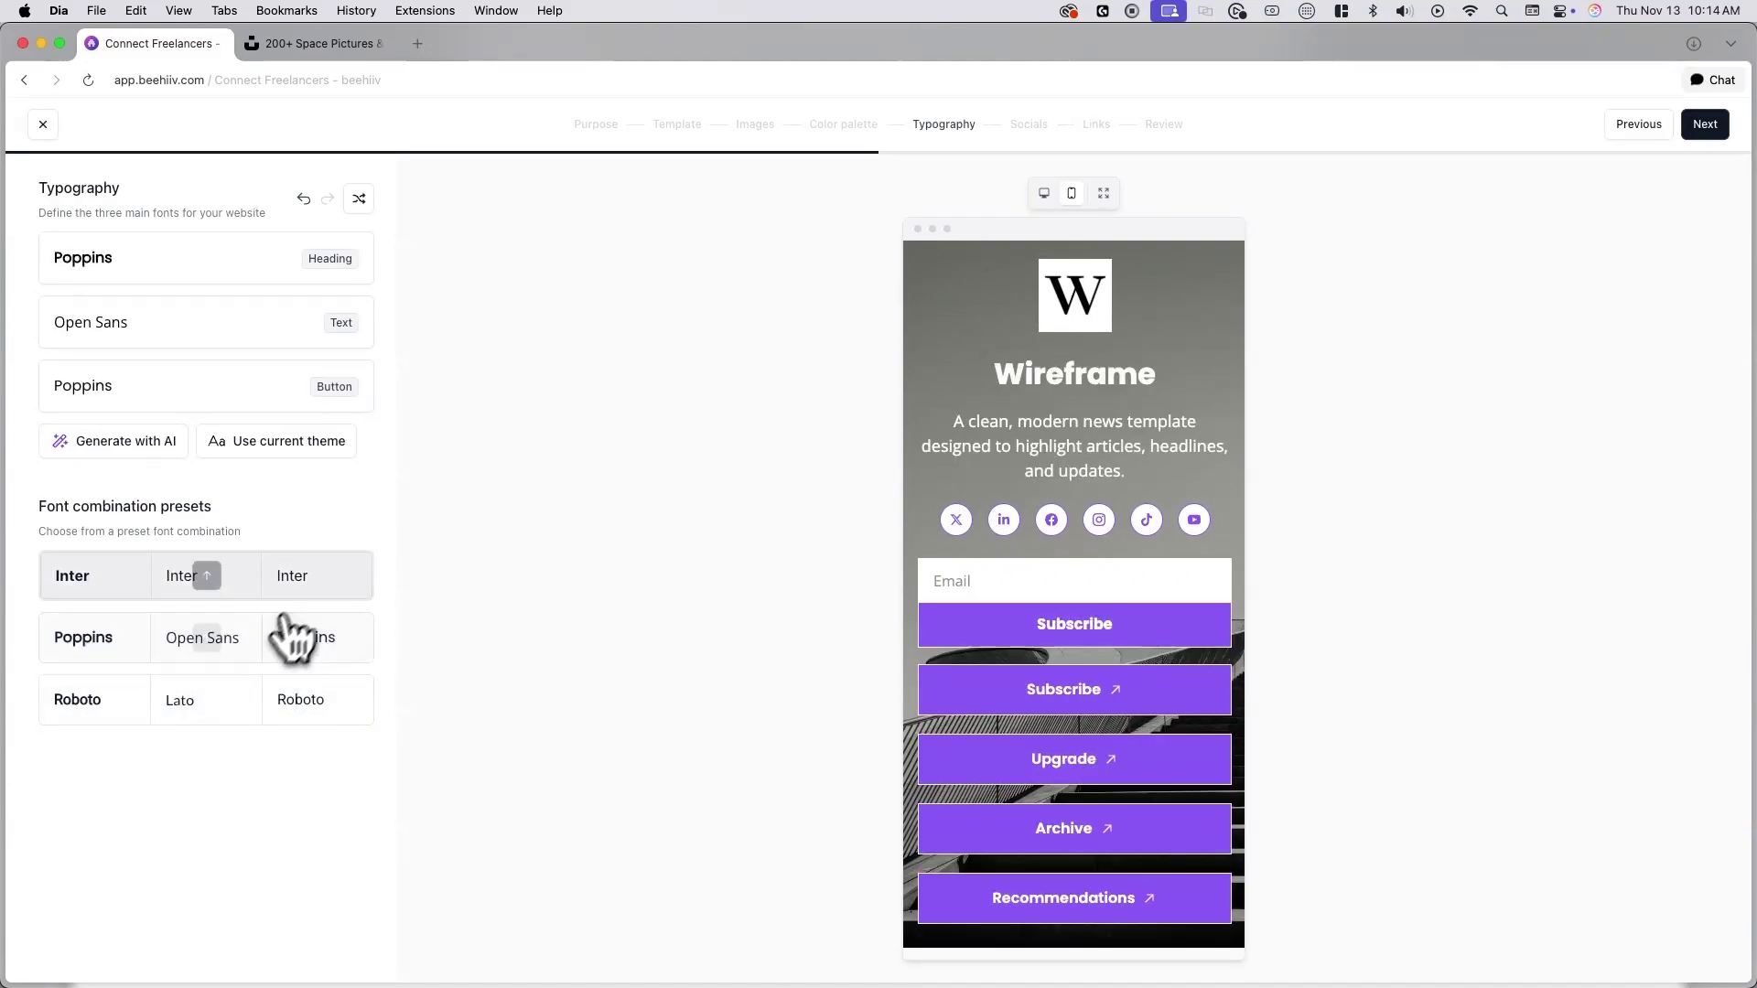
pyautogui.click(1705, 141)
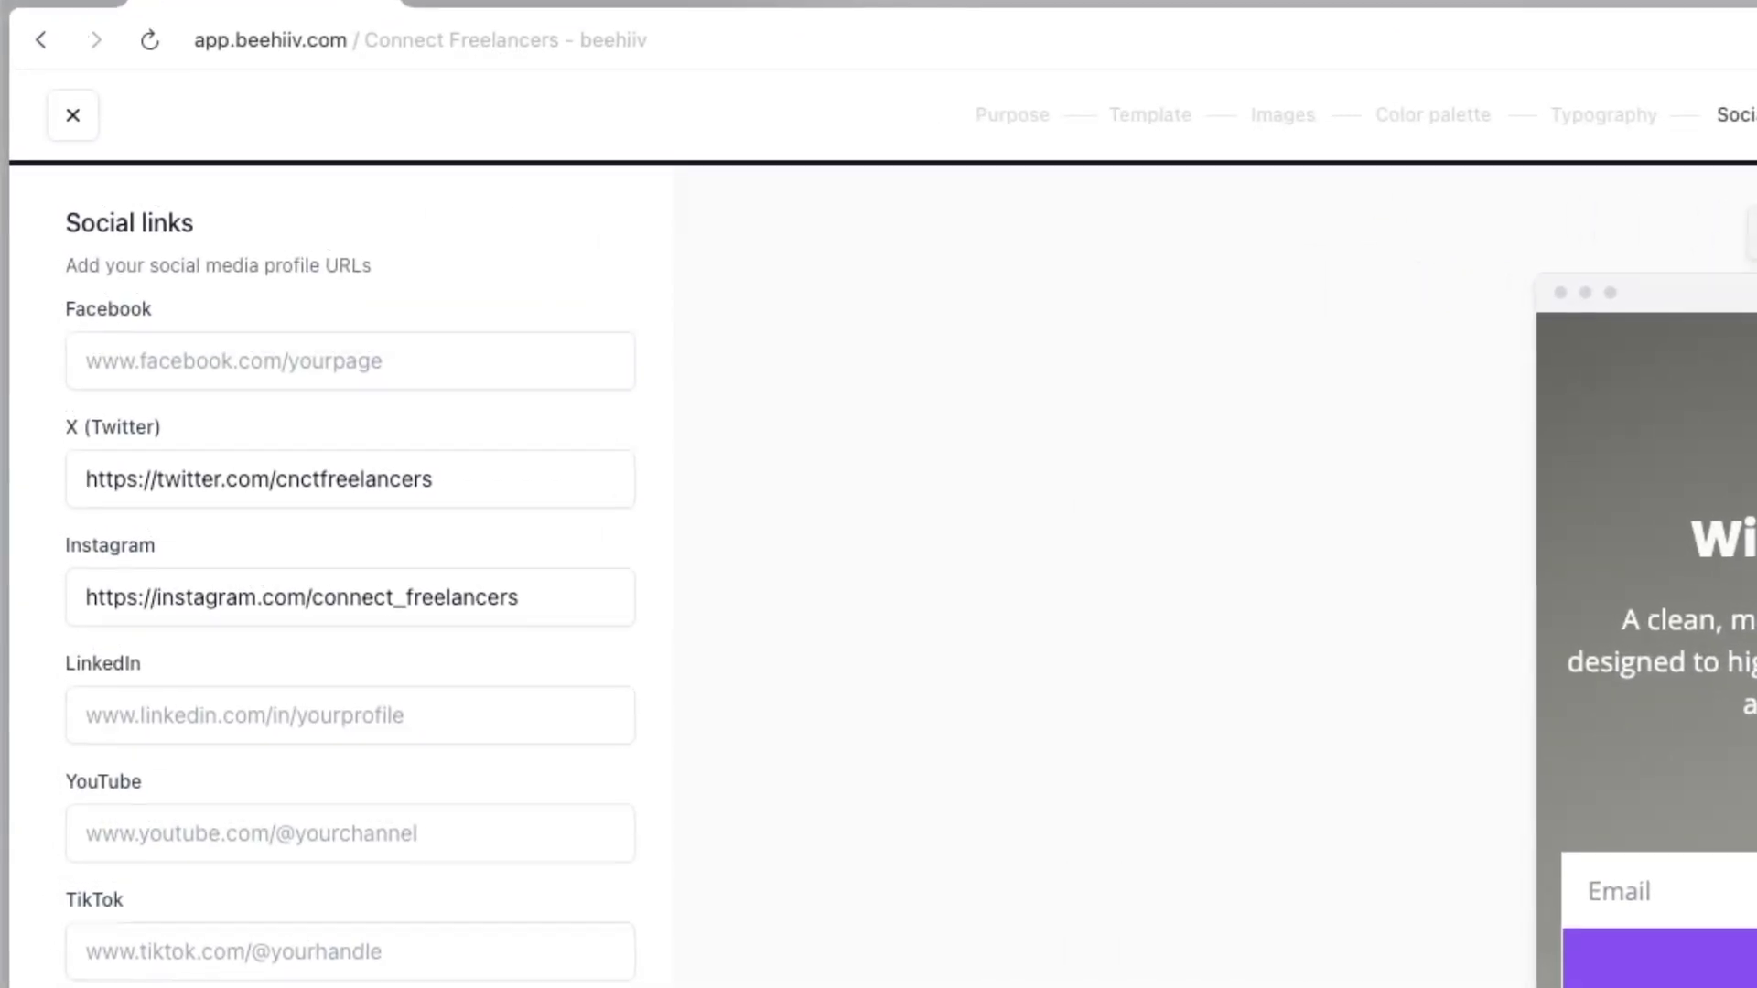
# Step: Enter the Facebook and YouTube profile URLs on the Socials step
pyautogui.click(542, 381)
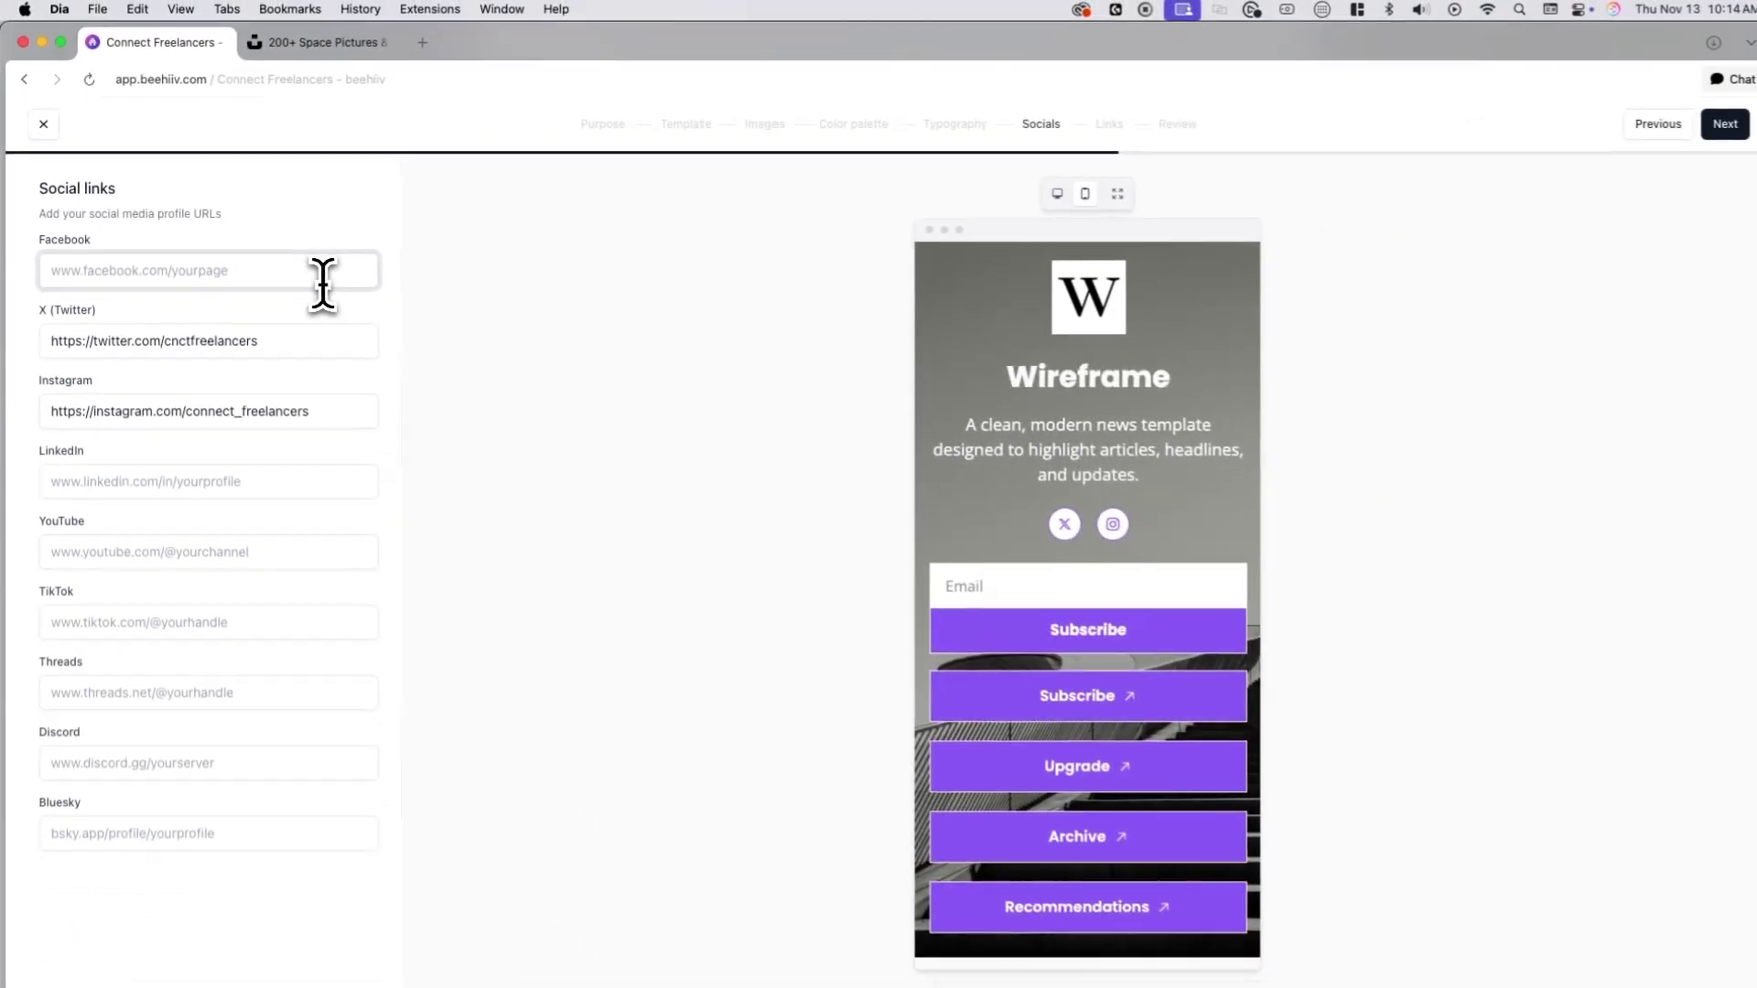
pyautogui.write('https://facebook.com/connect_freelancers')
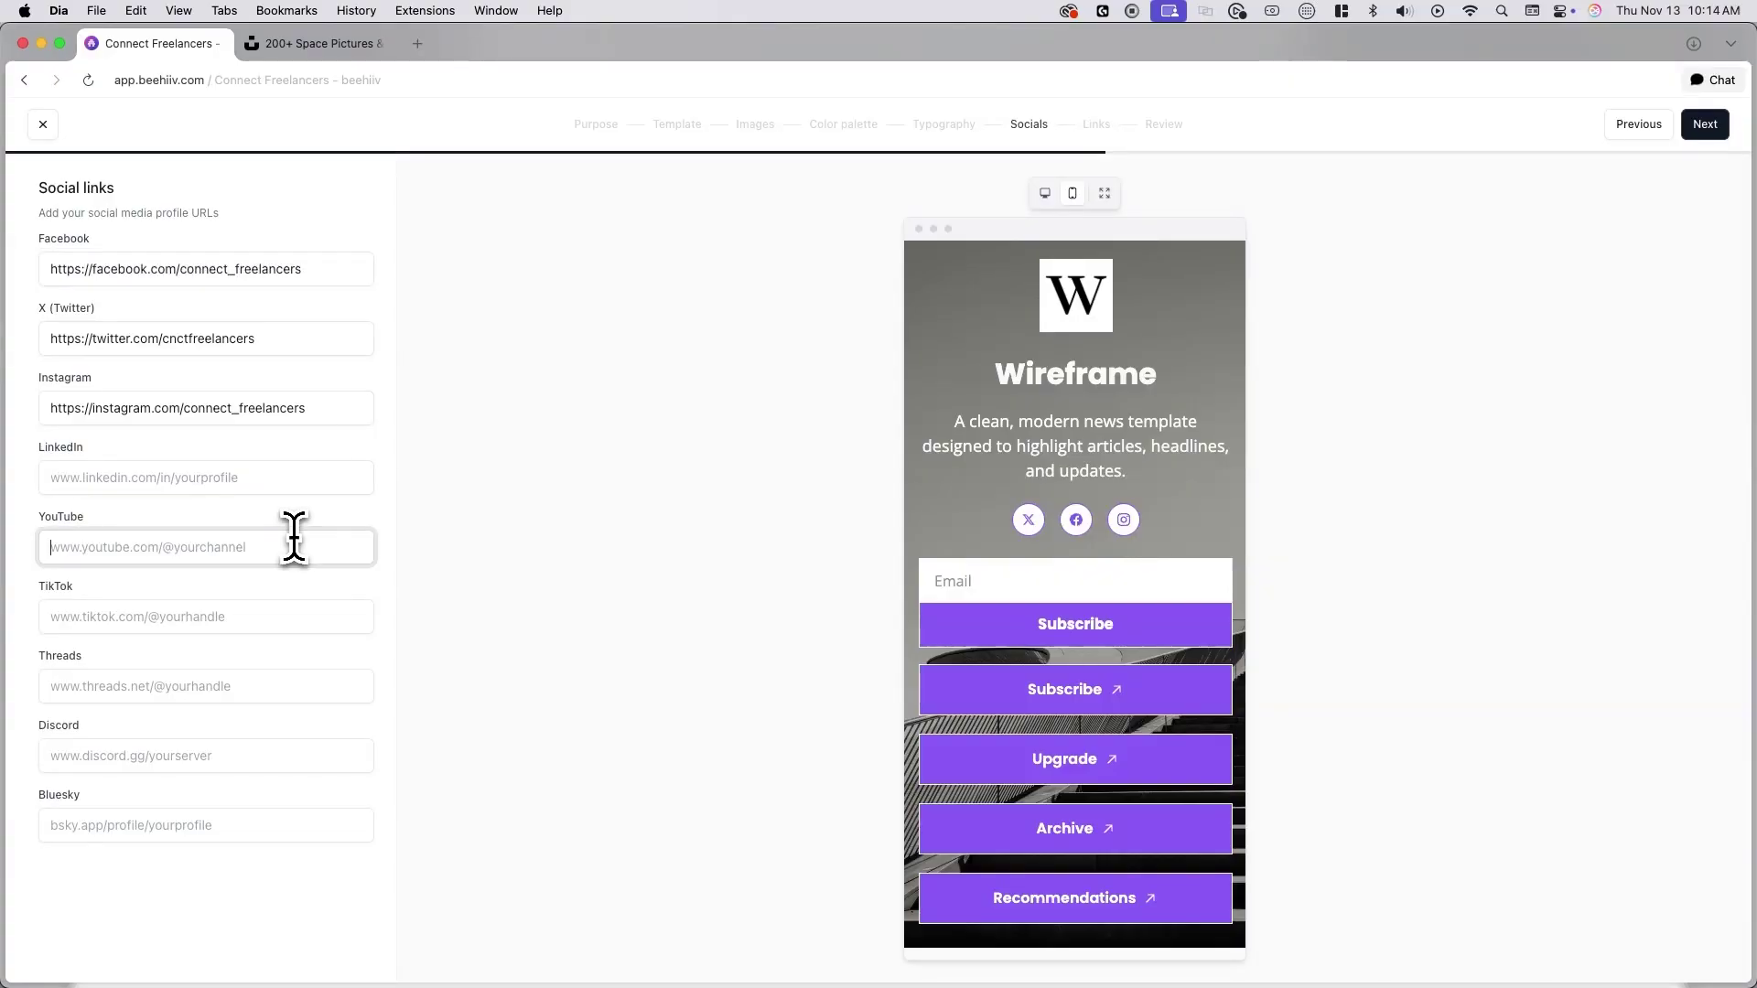
pyautogui.press('super+v')
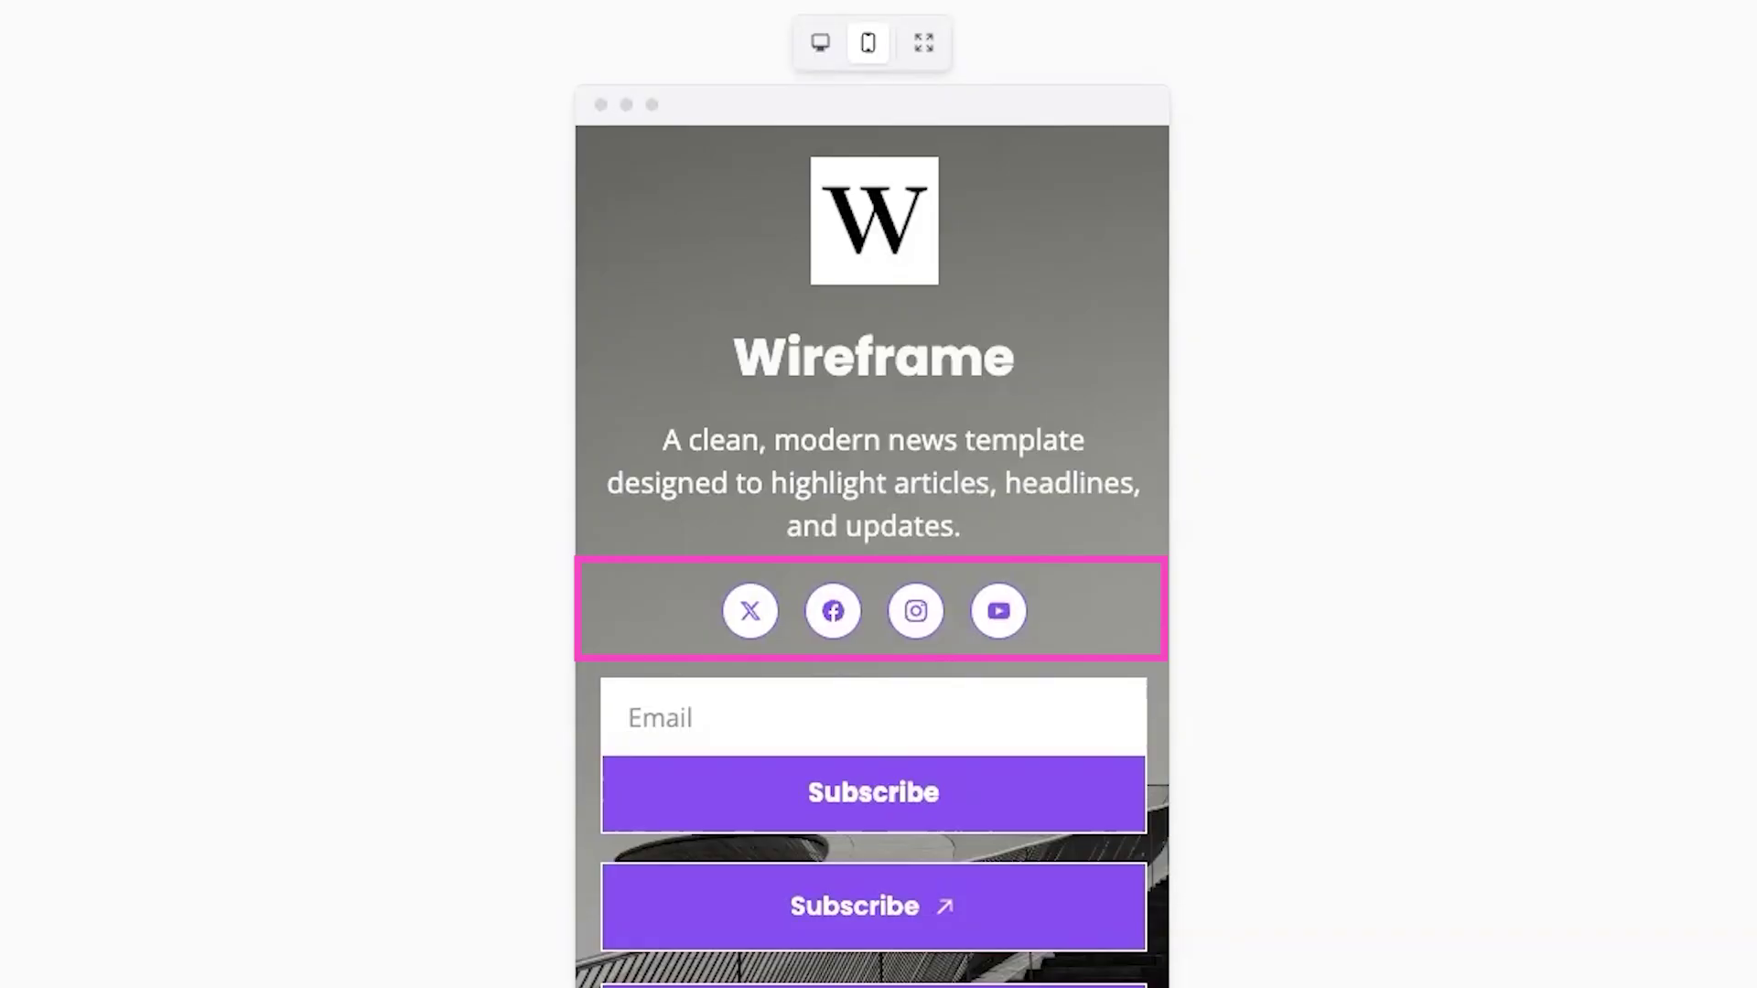
pyautogui.write('freelancers')
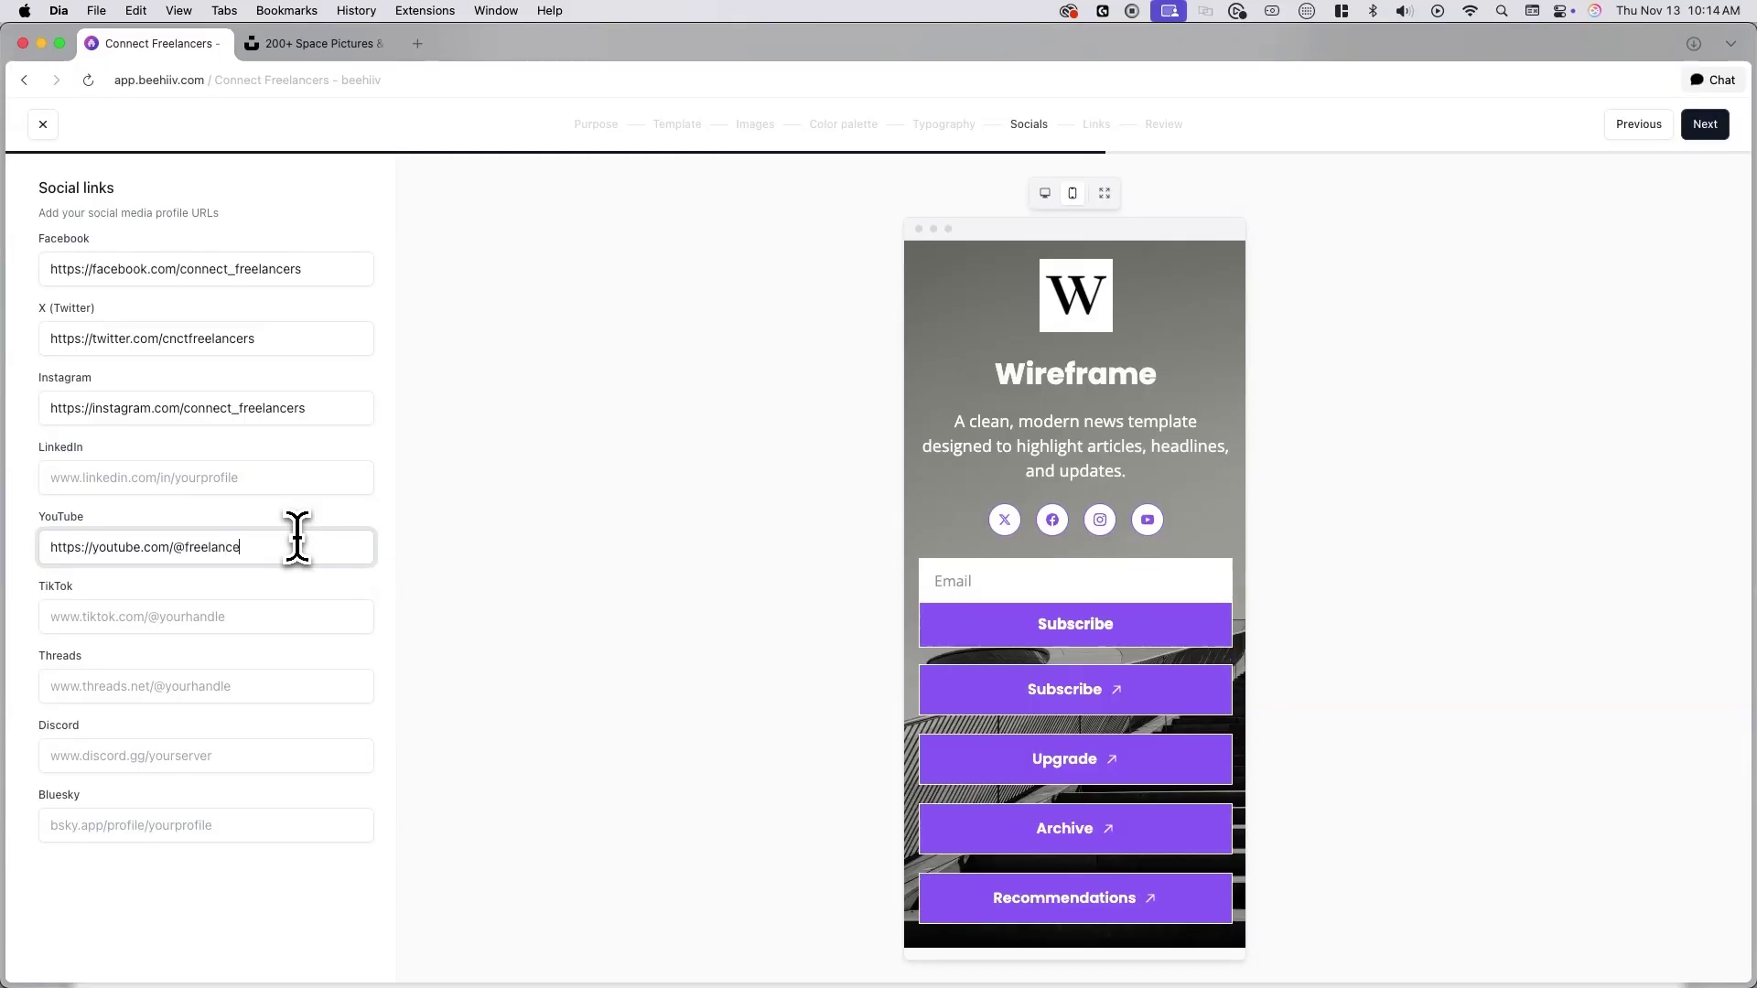
pyautogui.click(1709, 126)
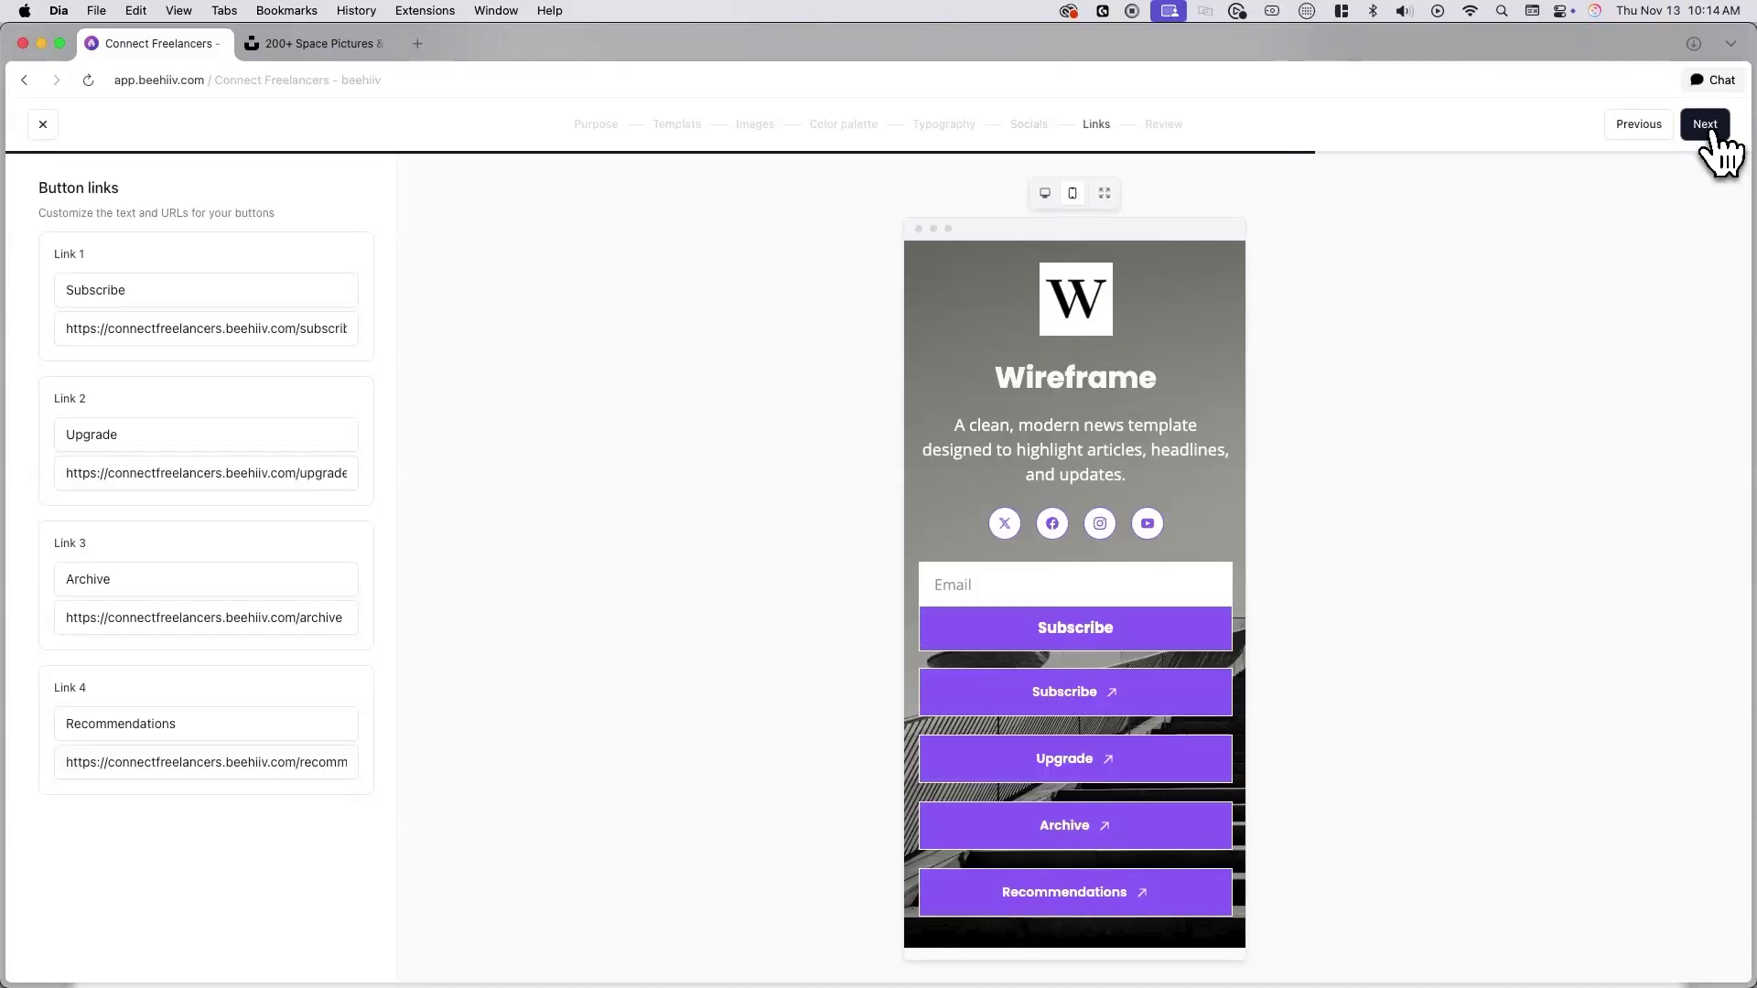
# Step: Change Link 1 to 'Subscribe to my newsletter' and Link 2 to 'Buy my digital products'
pyautogui.click(274, 290)
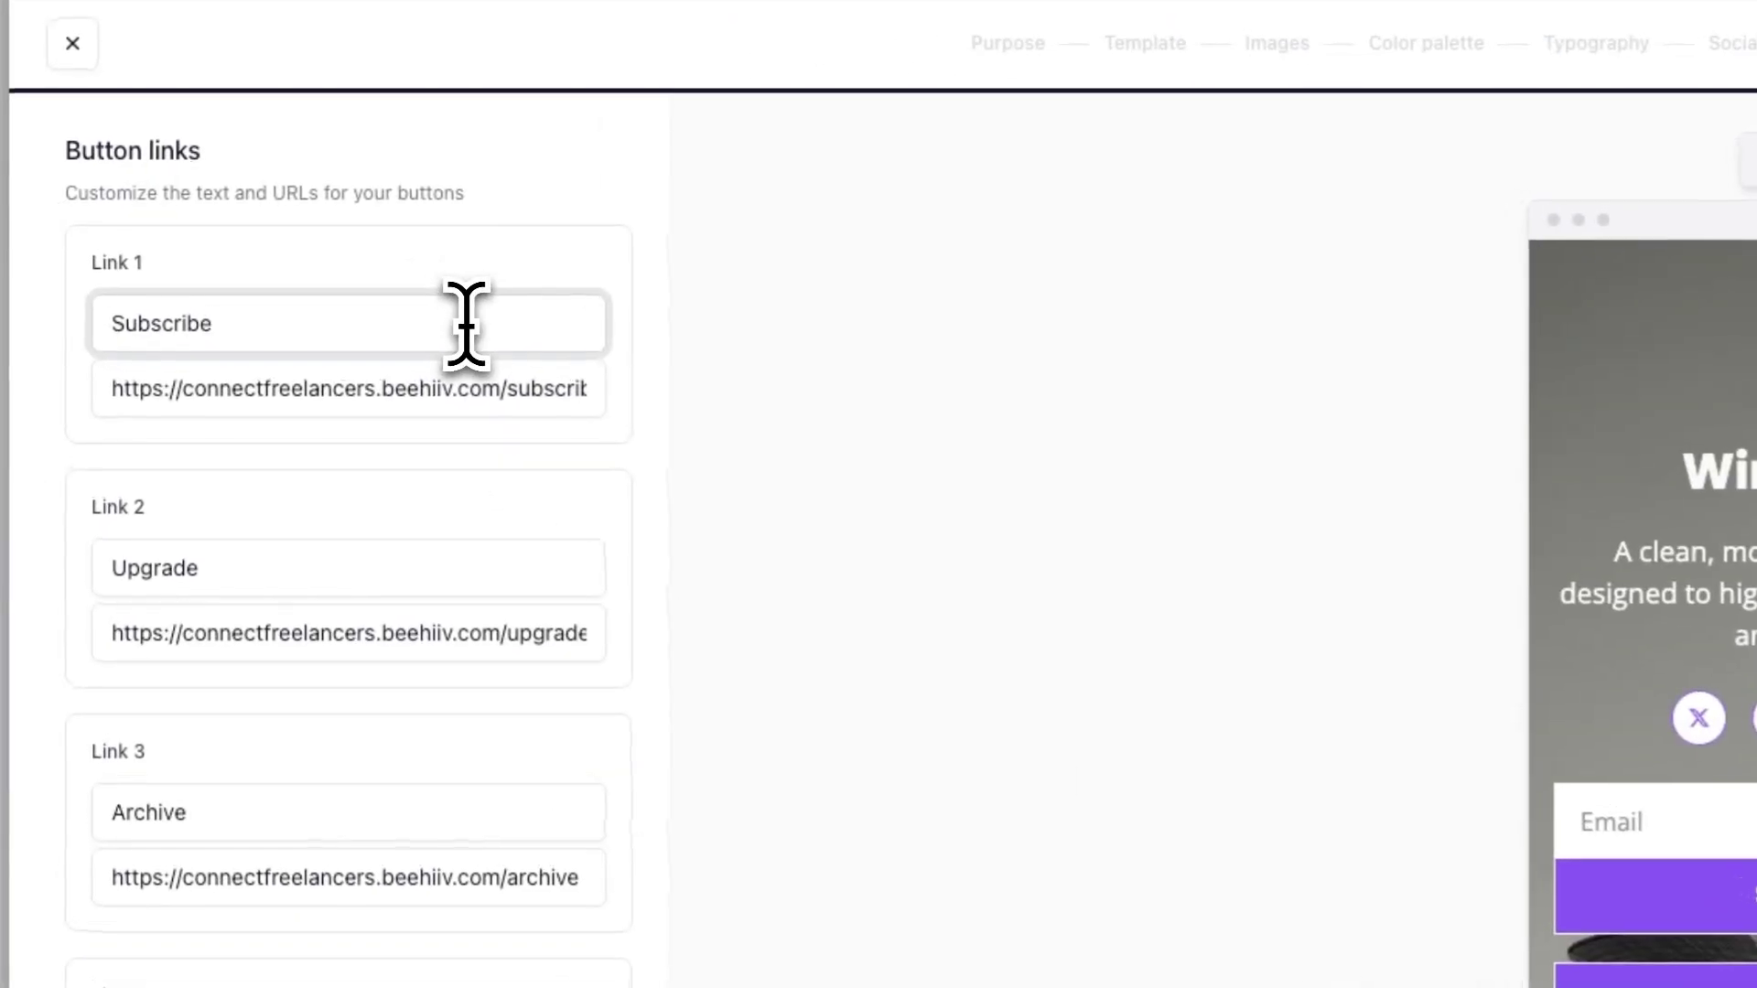
pyautogui.write(' to my news')
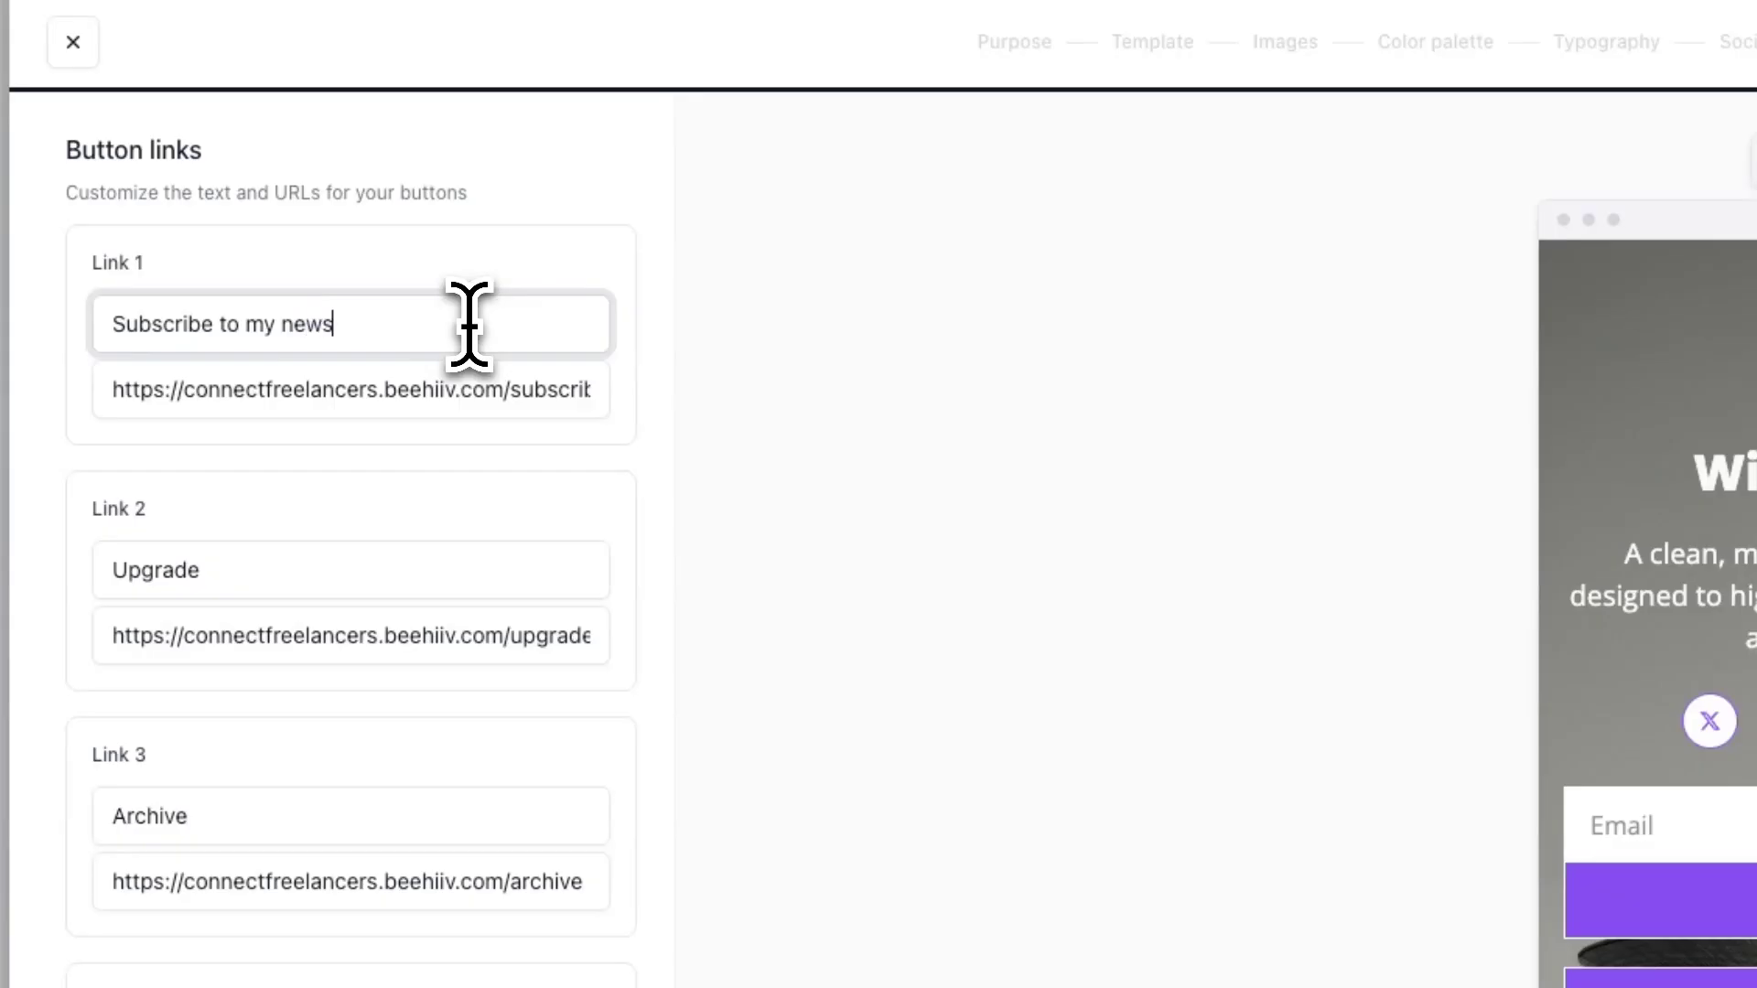
pyautogui.write('er')
pyautogui.doubleClick(229, 434)
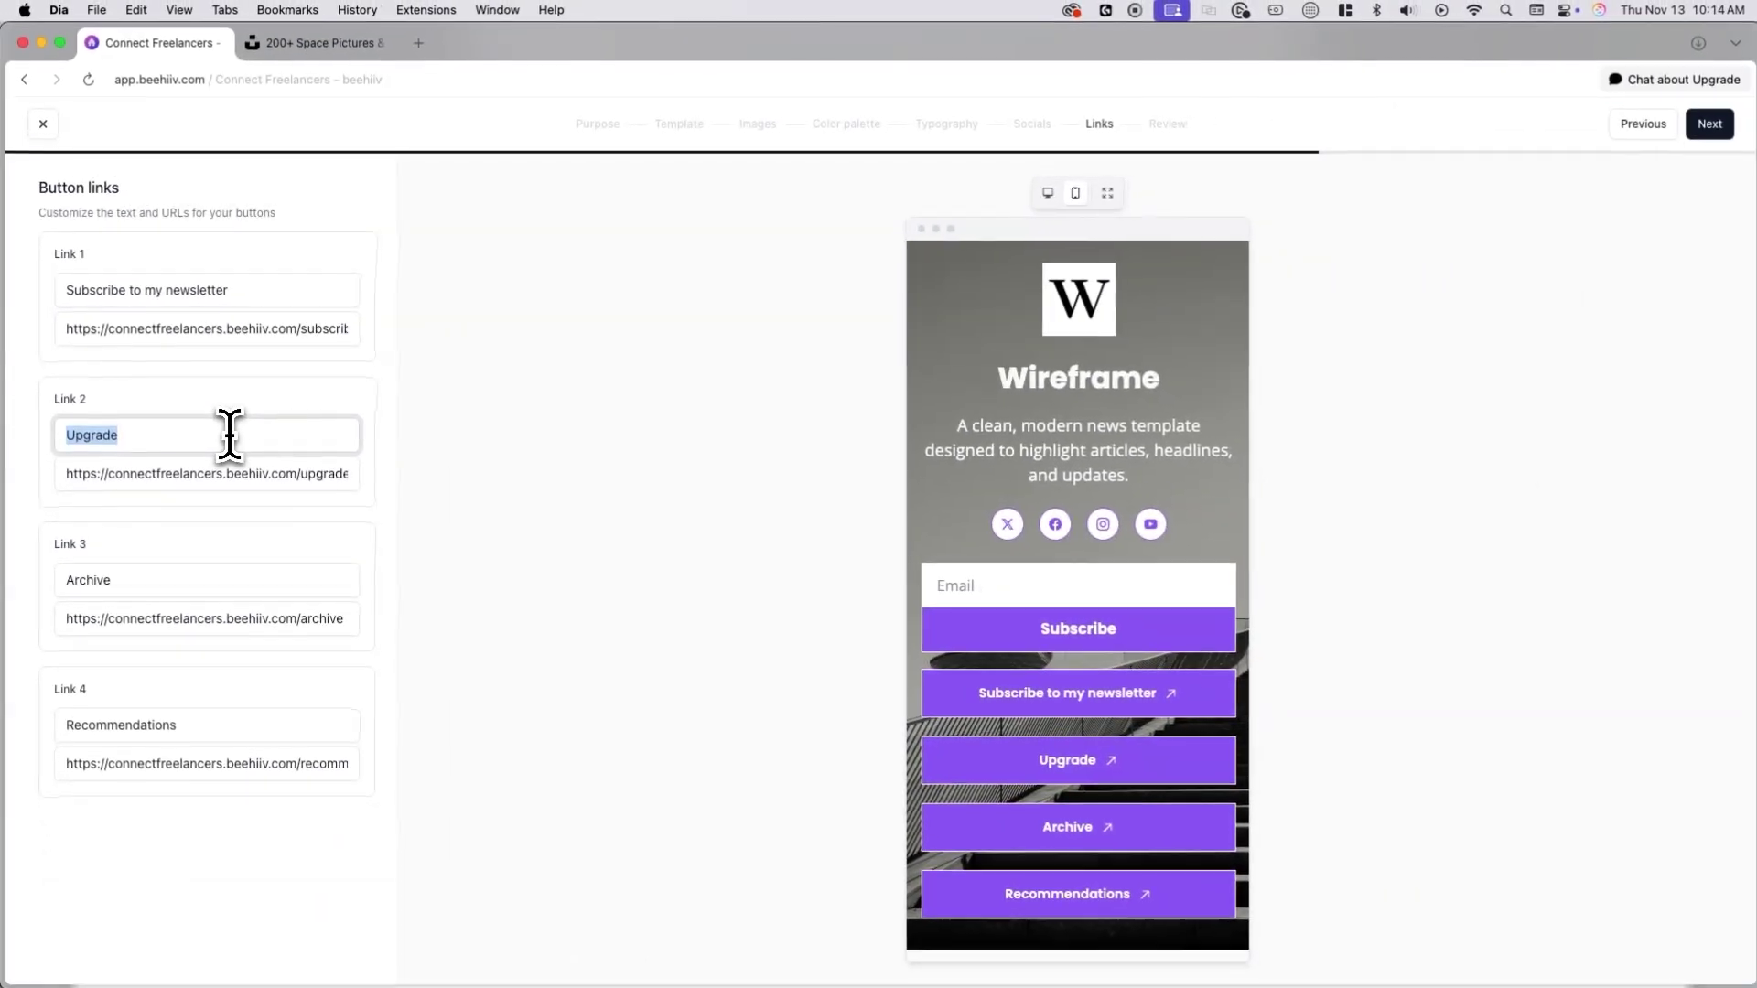
pyautogui.write('Buy my digital products')
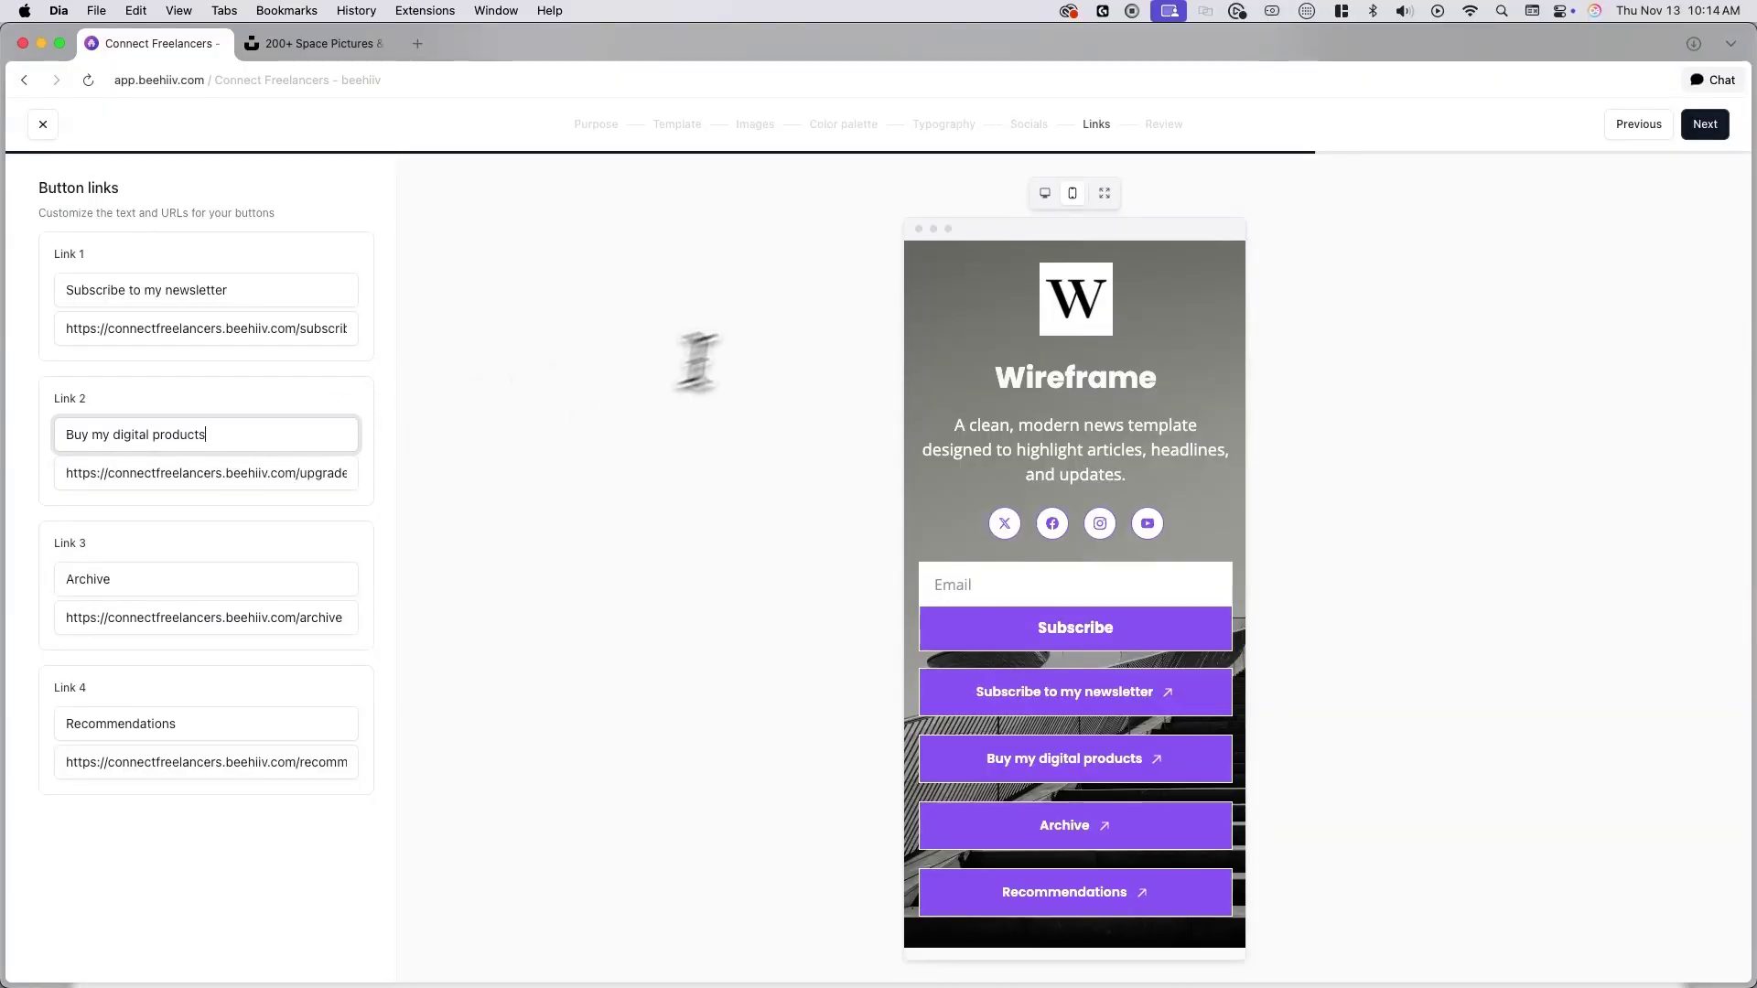
pyautogui.click(1706, 127)
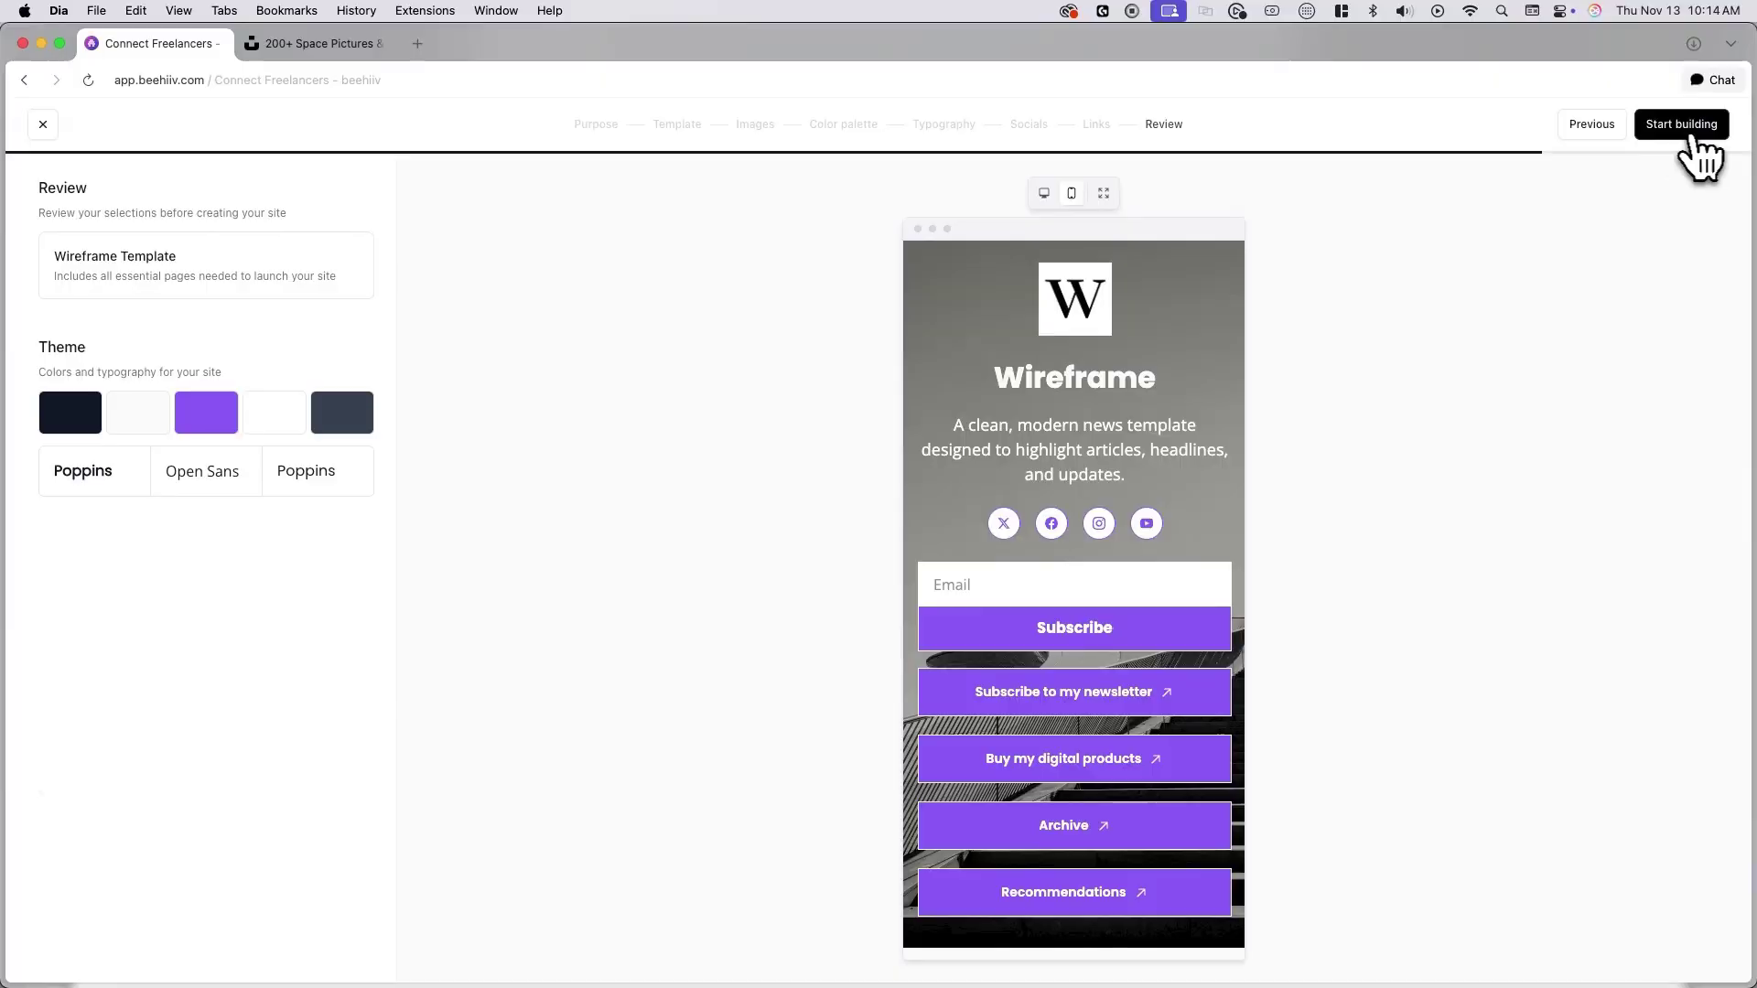
# Step: Start building the site, keeping 'Publish now' selected in the Ready to launch dialog
pyautogui.click(1688, 137)
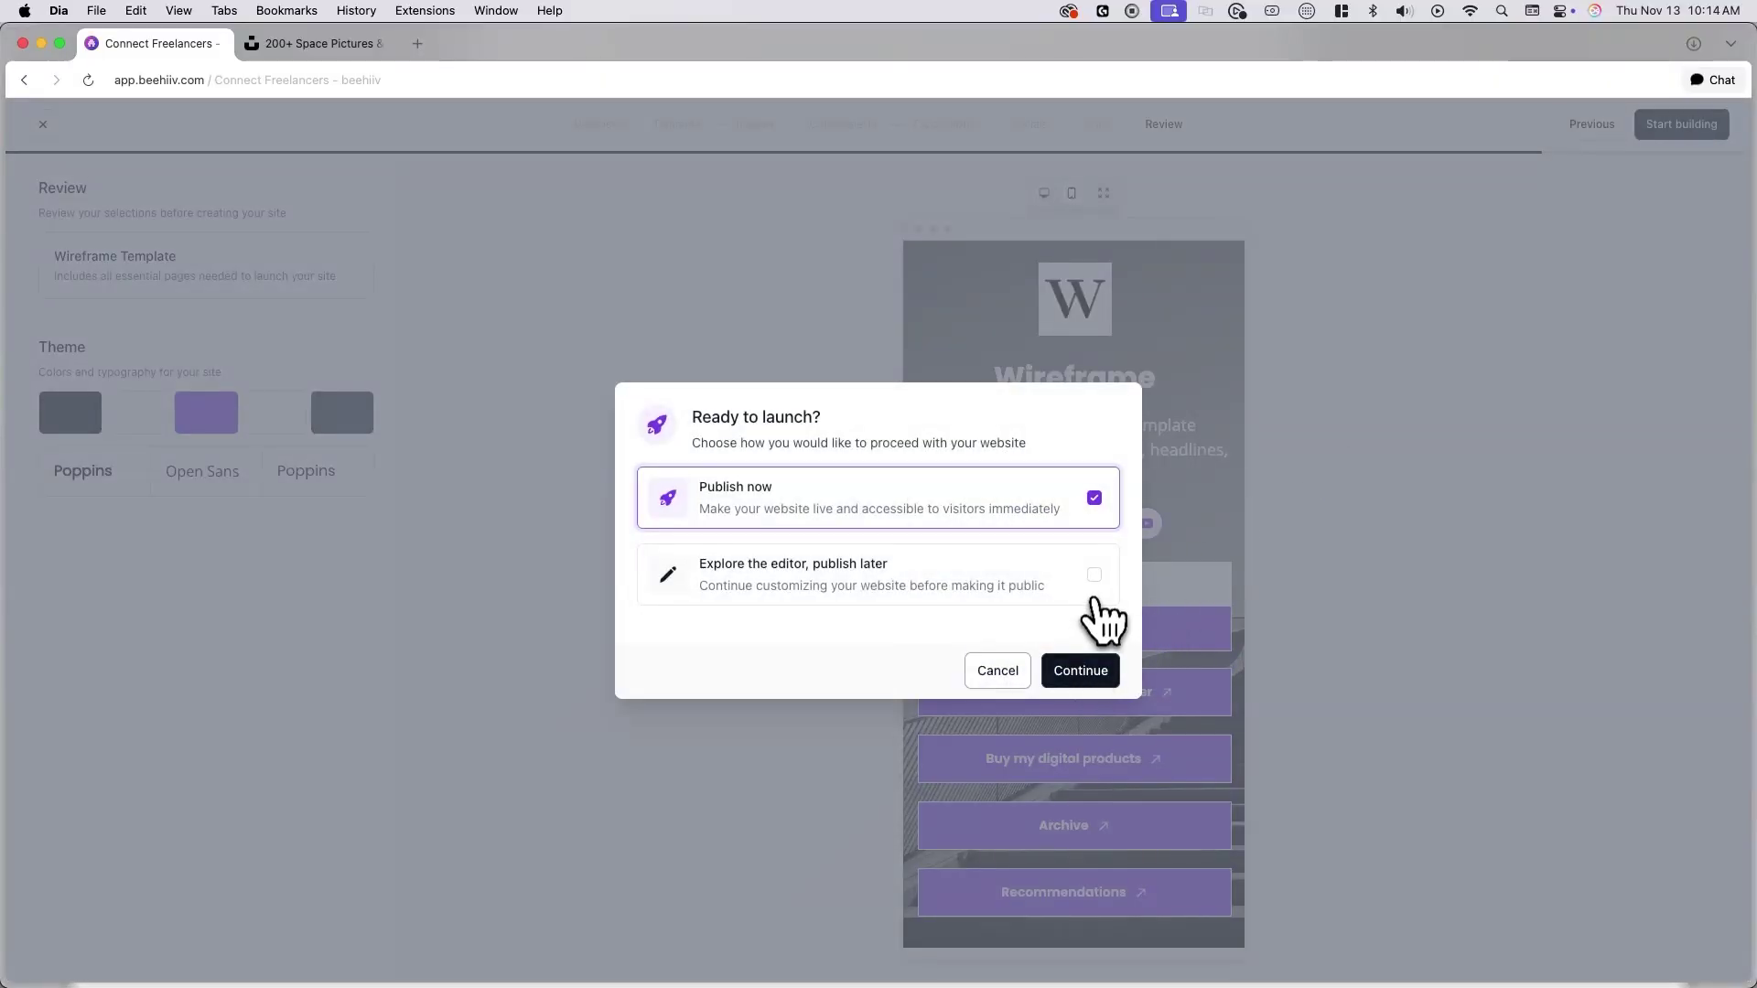
pyautogui.click(1095, 577)
pyautogui.click(1095, 503)
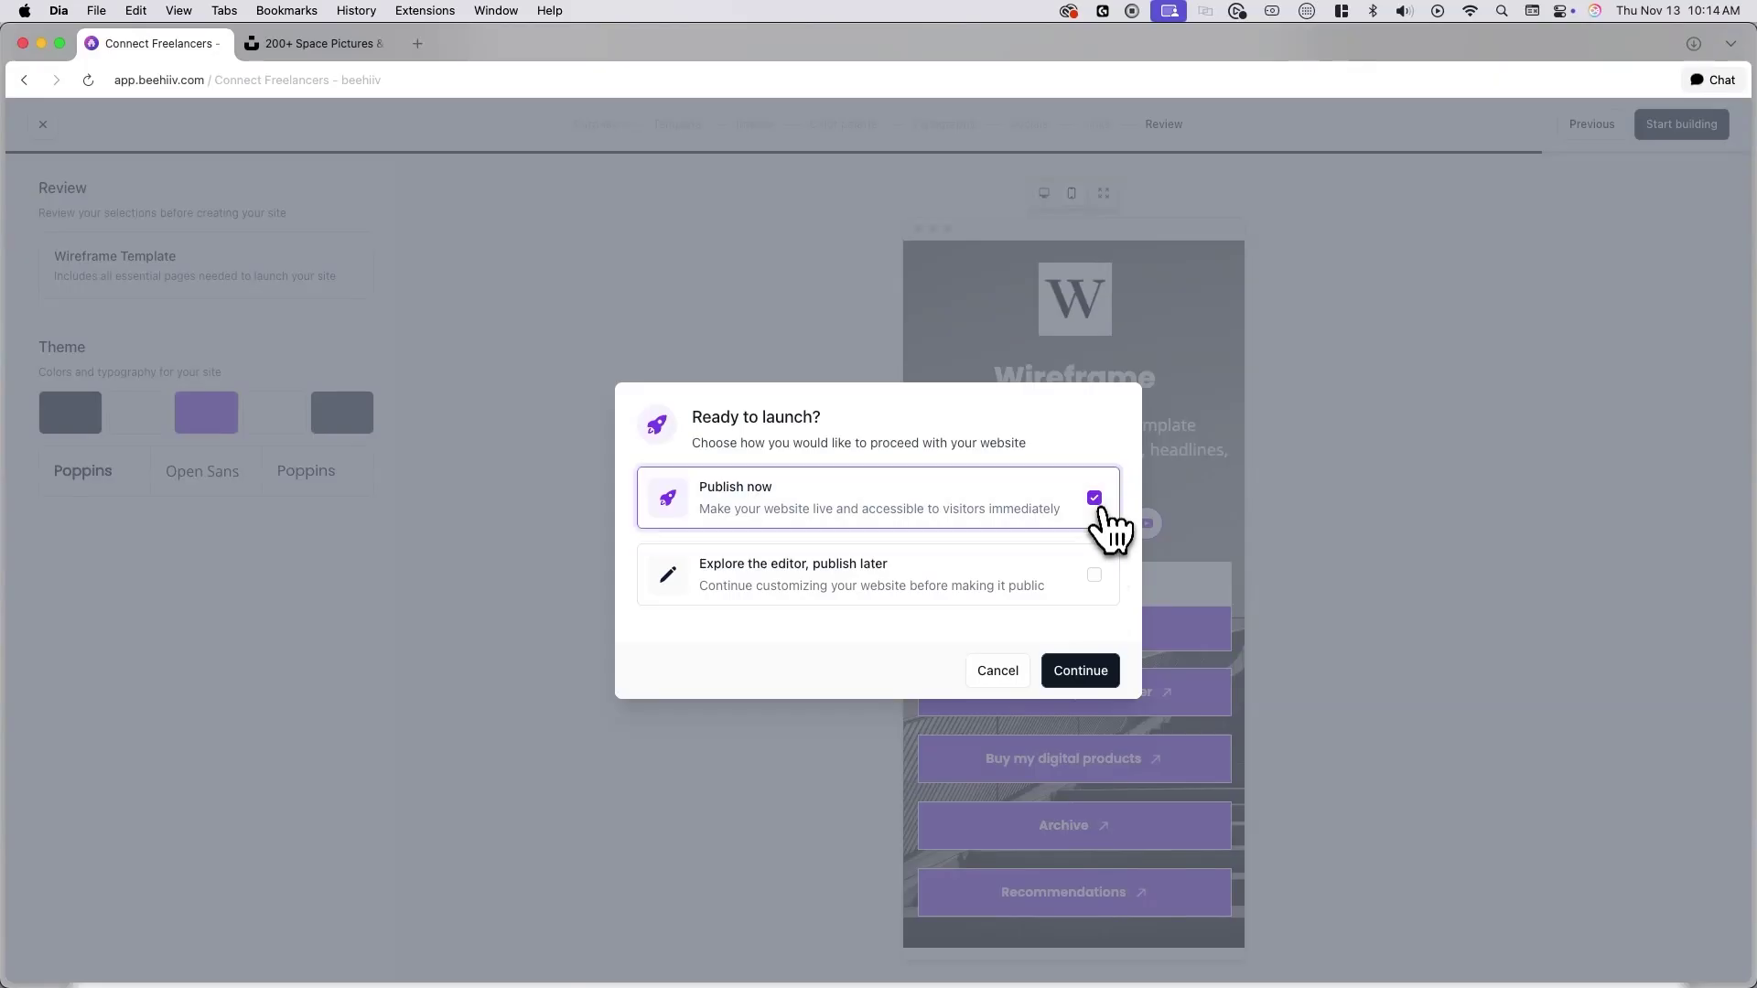
pyautogui.click(1098, 676)
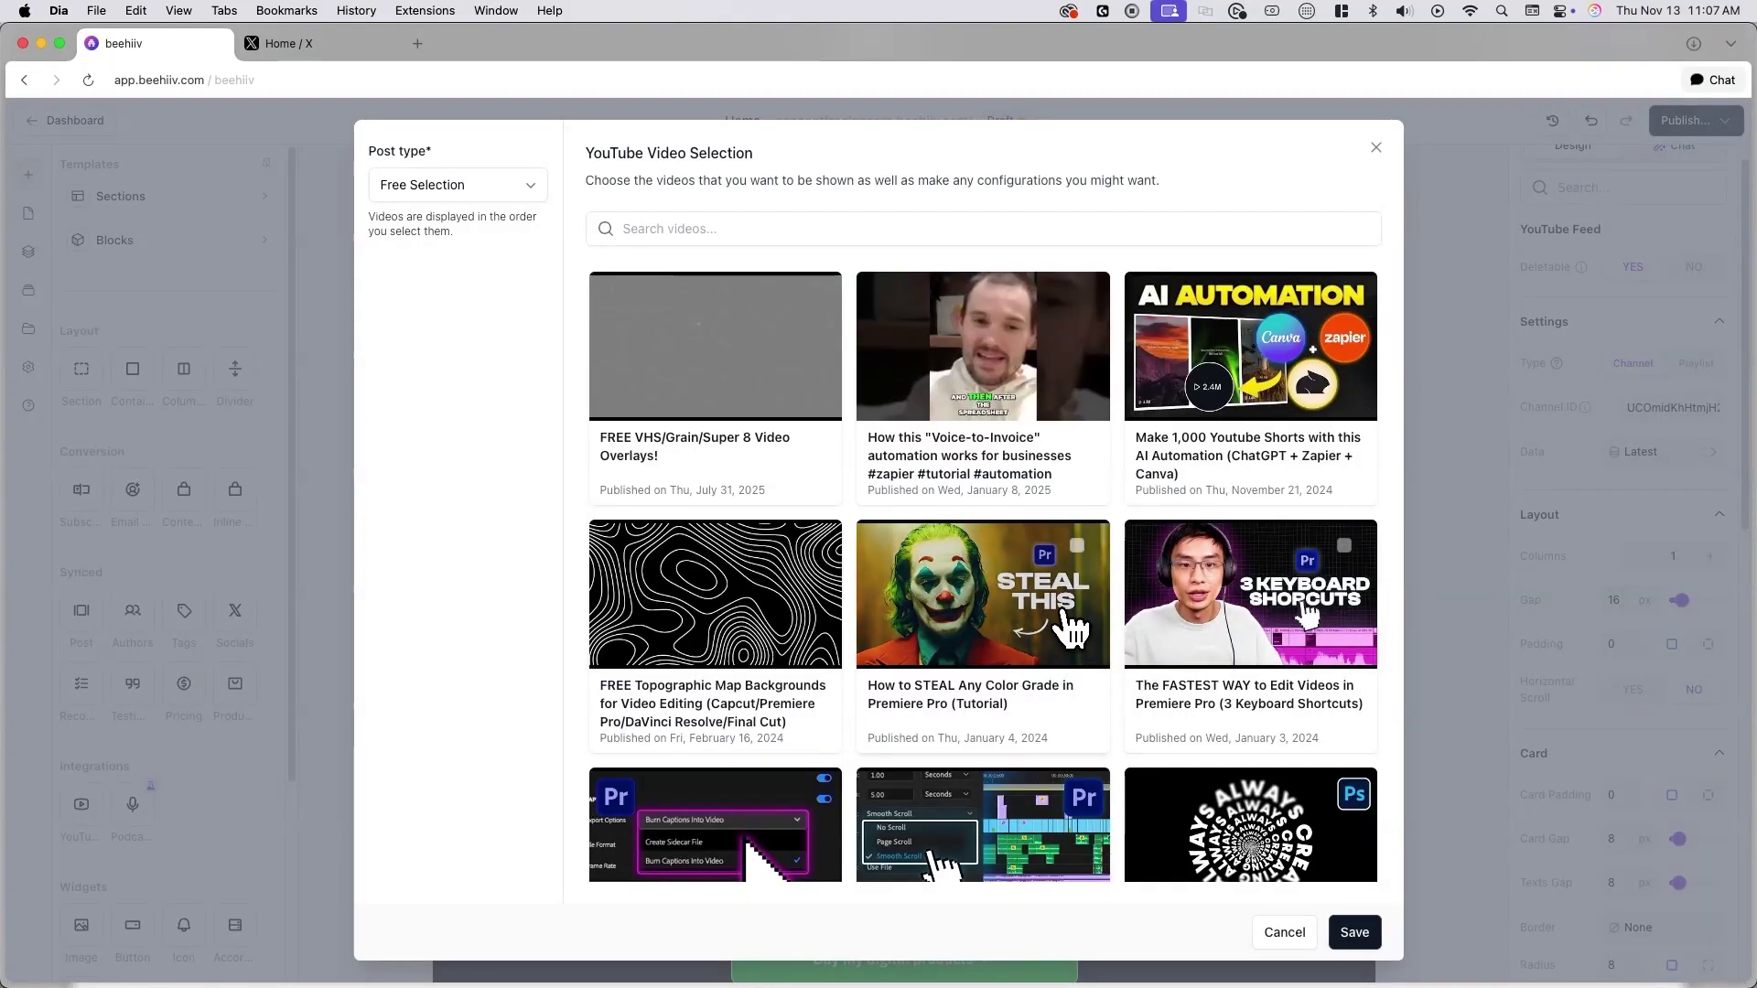
# Step: Save the Premiere Pro color-grade tutorial as the YouTube feed video, then select the section
pyautogui.click(1058, 628)
pyautogui.click(1353, 933)
pyautogui.click(1191, 708)
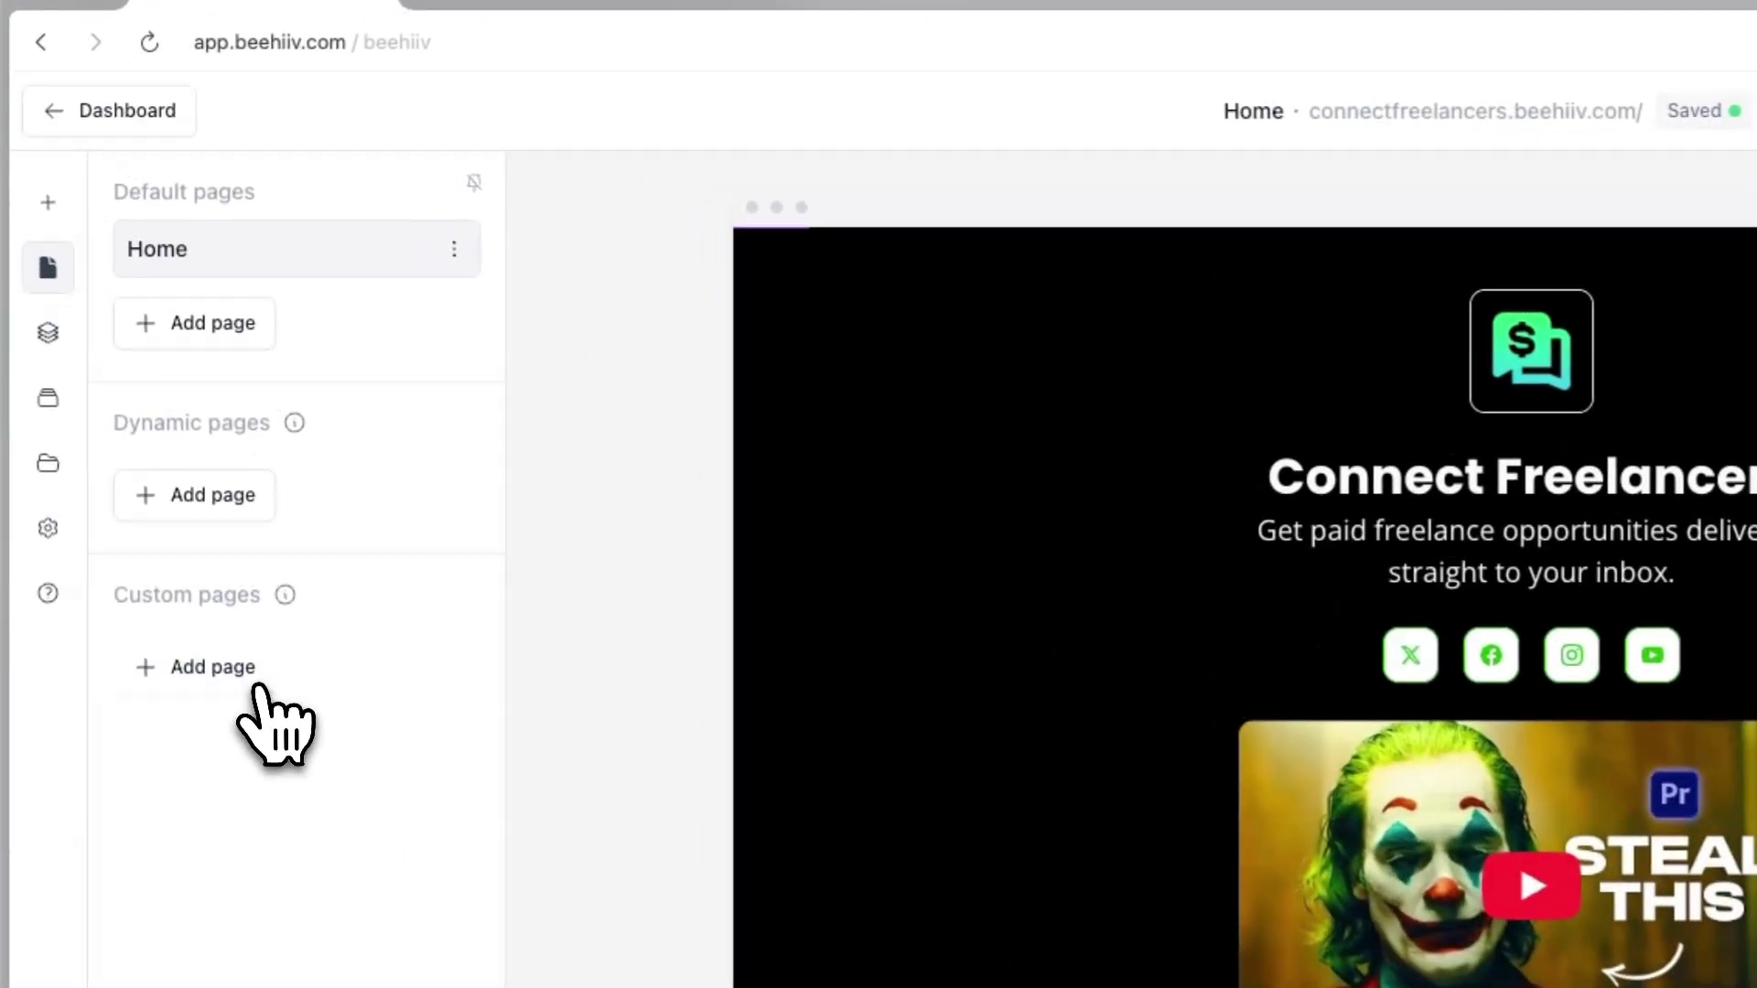
# Step: Add a custom page from the Streamer link-in-bio template and preview it at mobile width
pyautogui.click(148, 456)
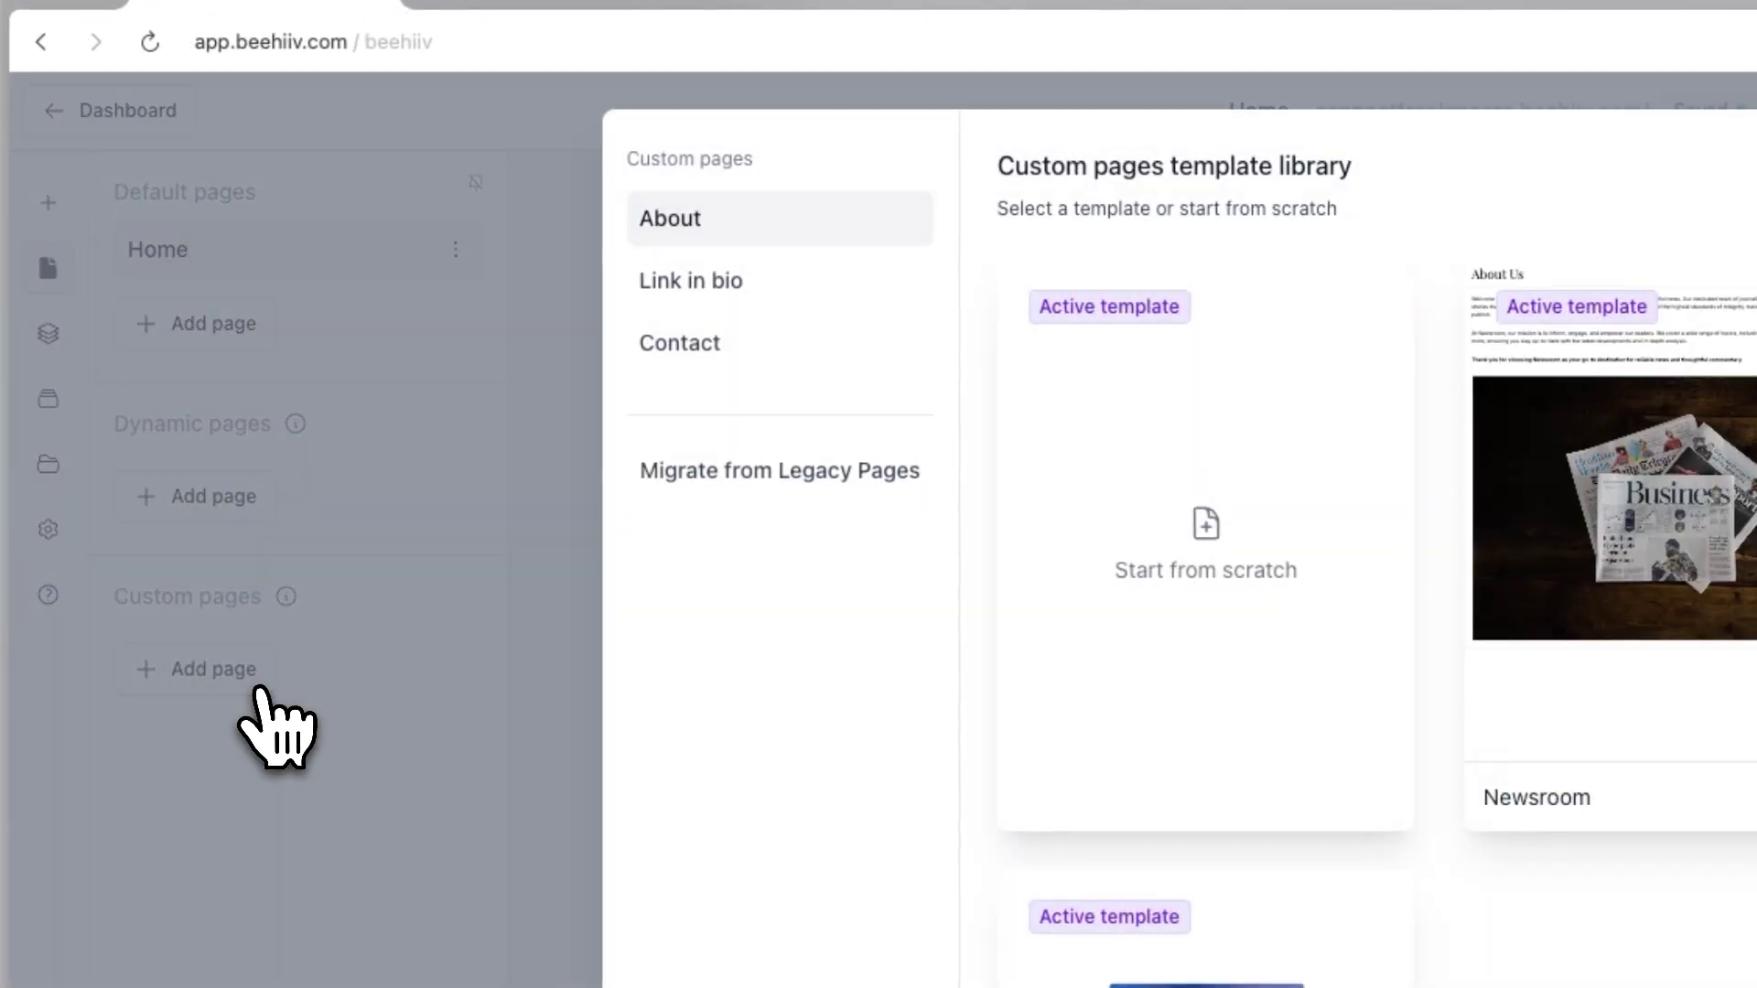
pyautogui.click(711, 285)
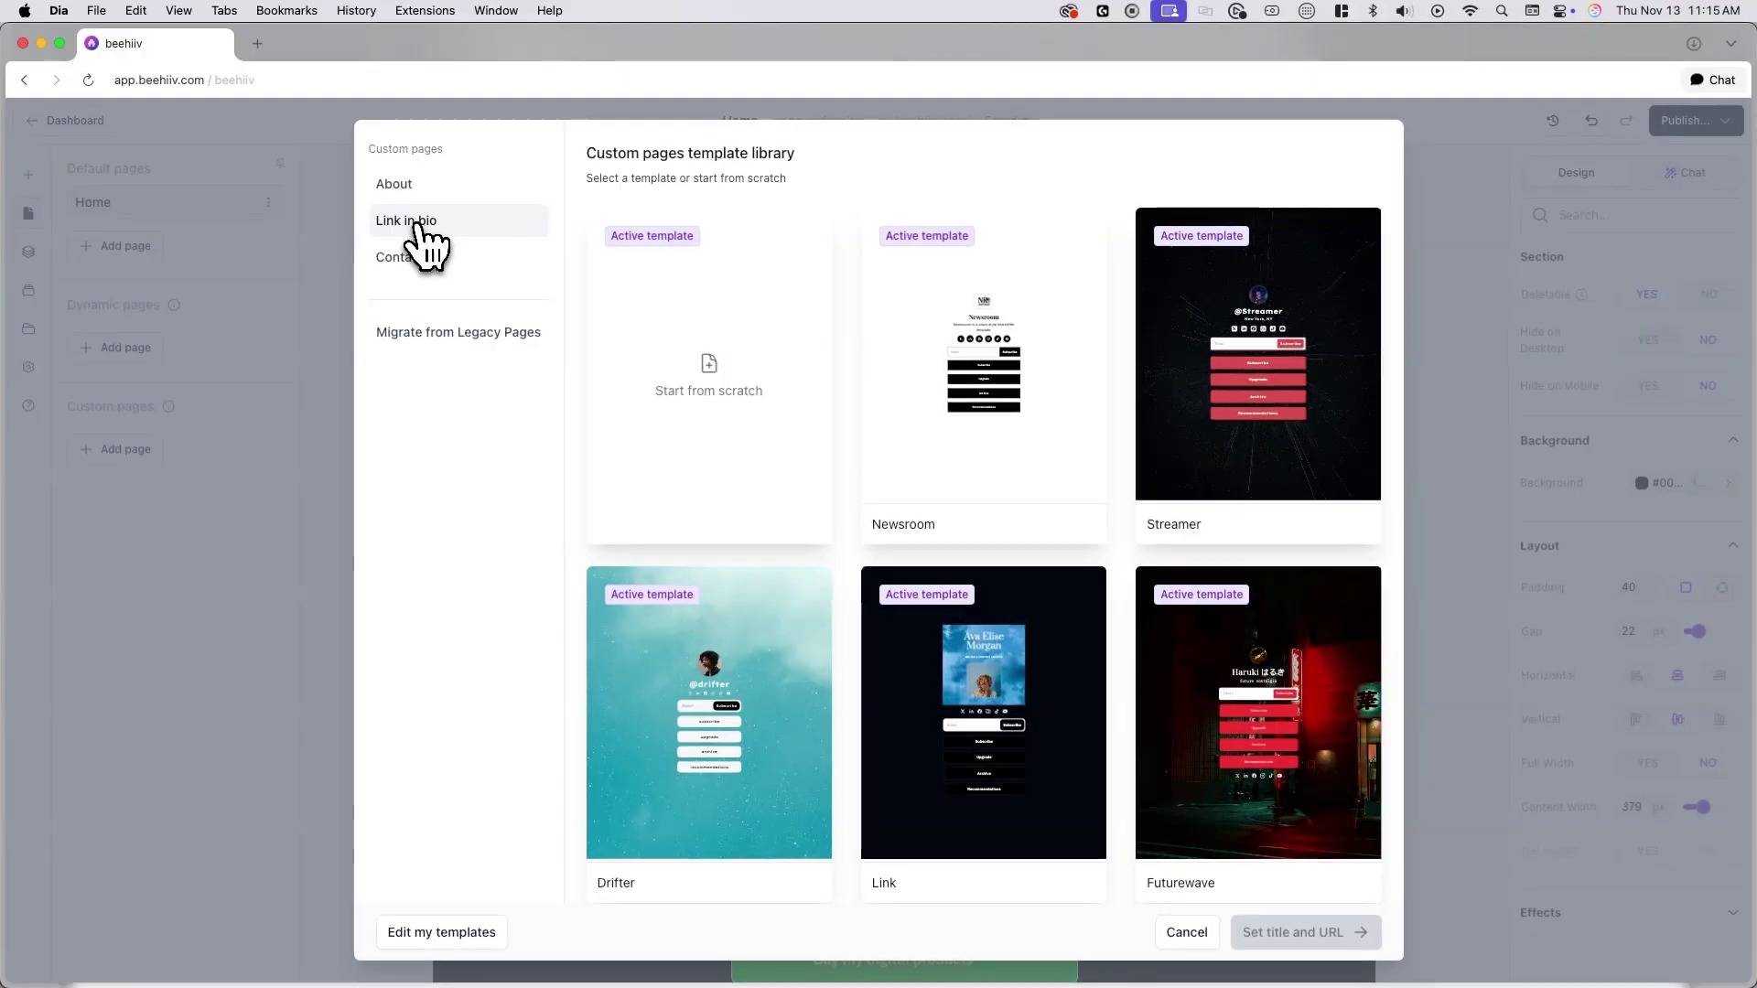
pyautogui.click(1194, 398)
pyautogui.click(1333, 940)
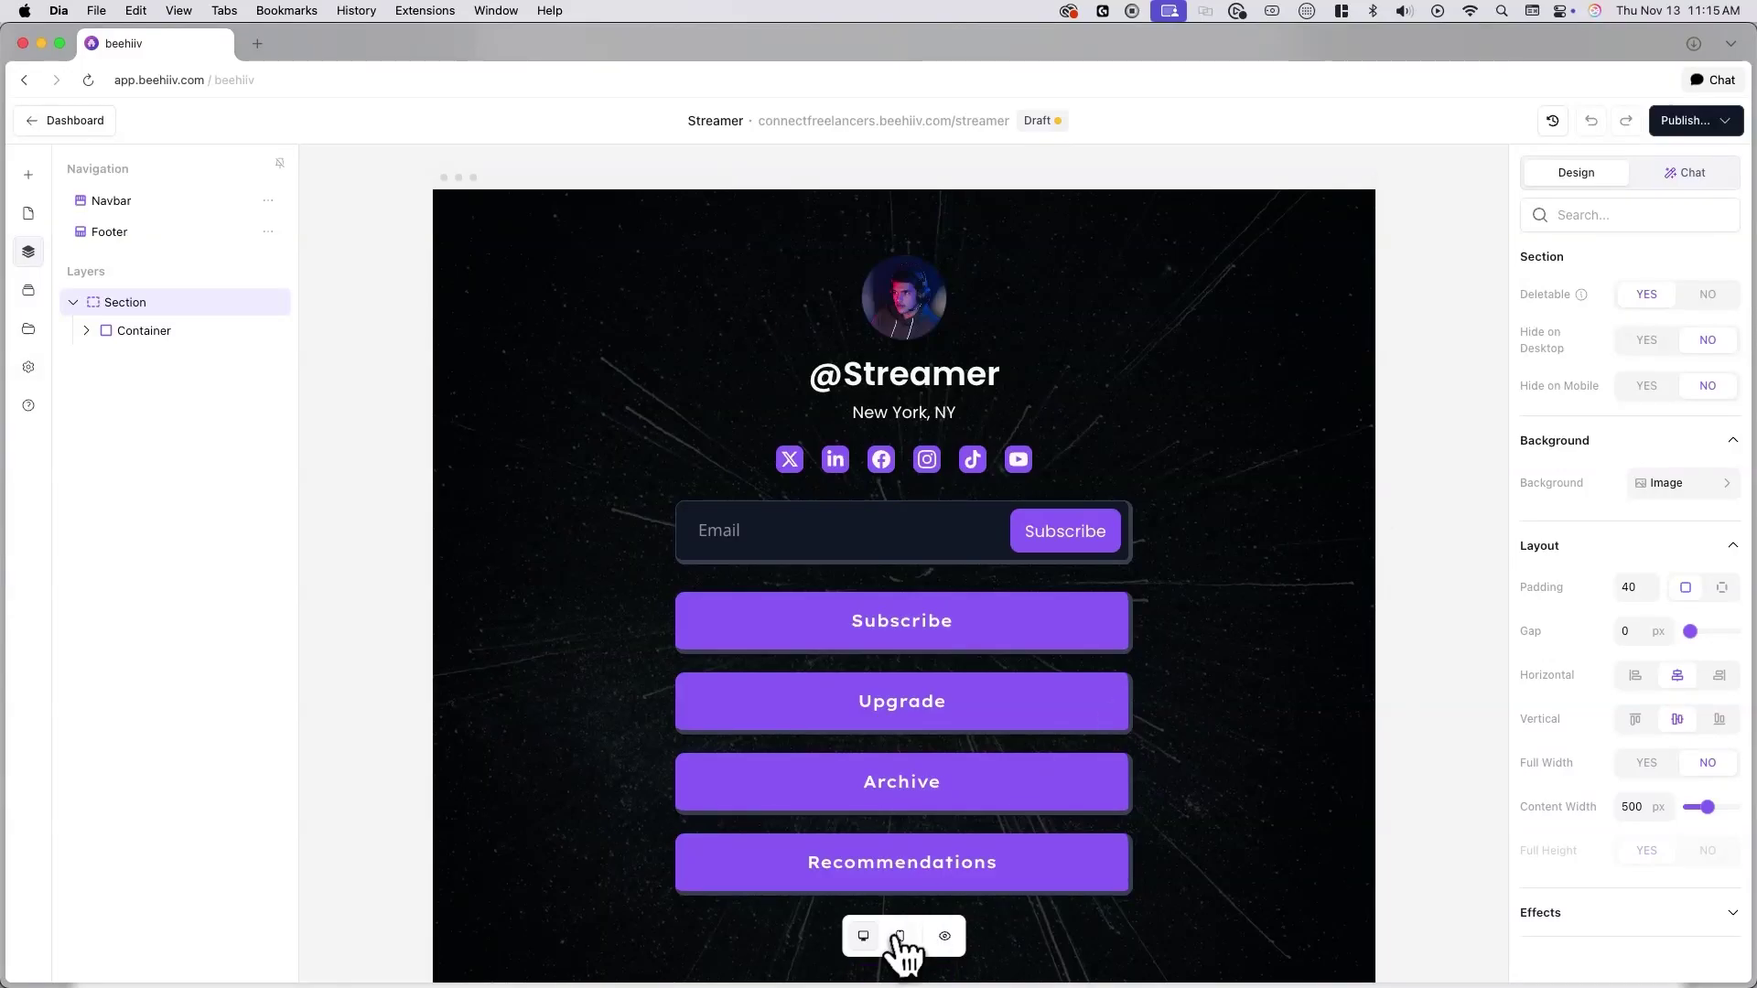
pyautogui.click(901, 939)
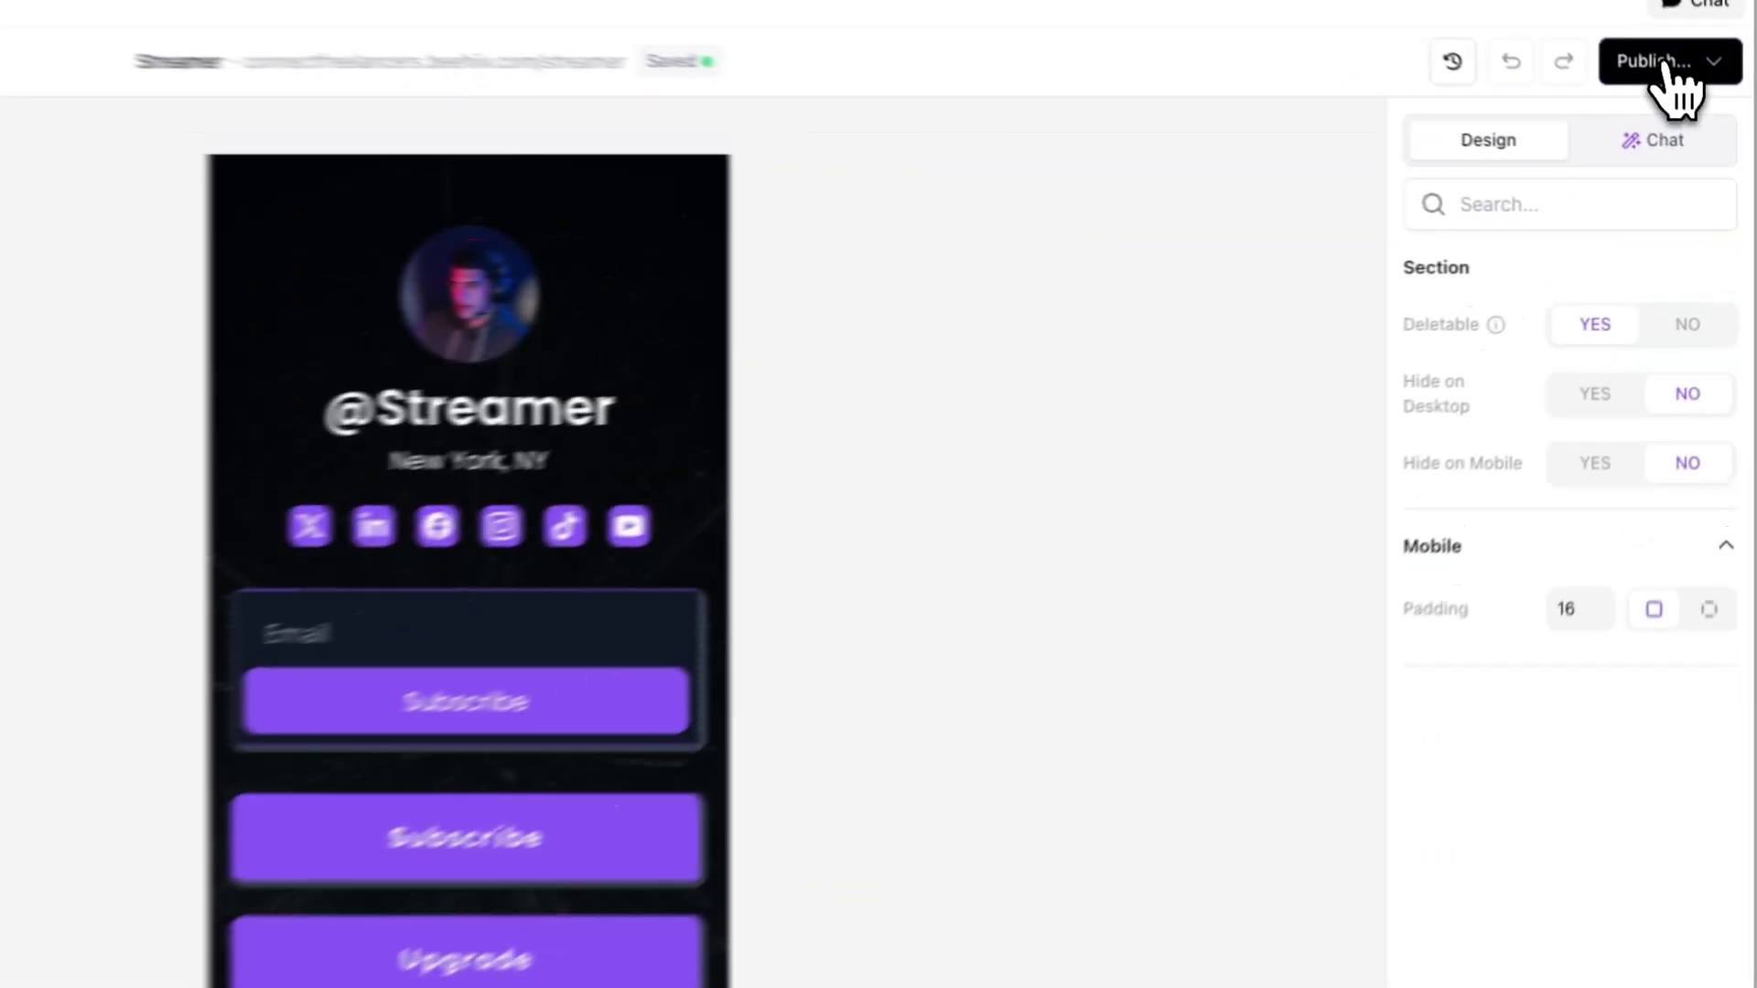
# Step: Publish the Streamer page to the live site from the Publish menu
pyautogui.click(1665, 52)
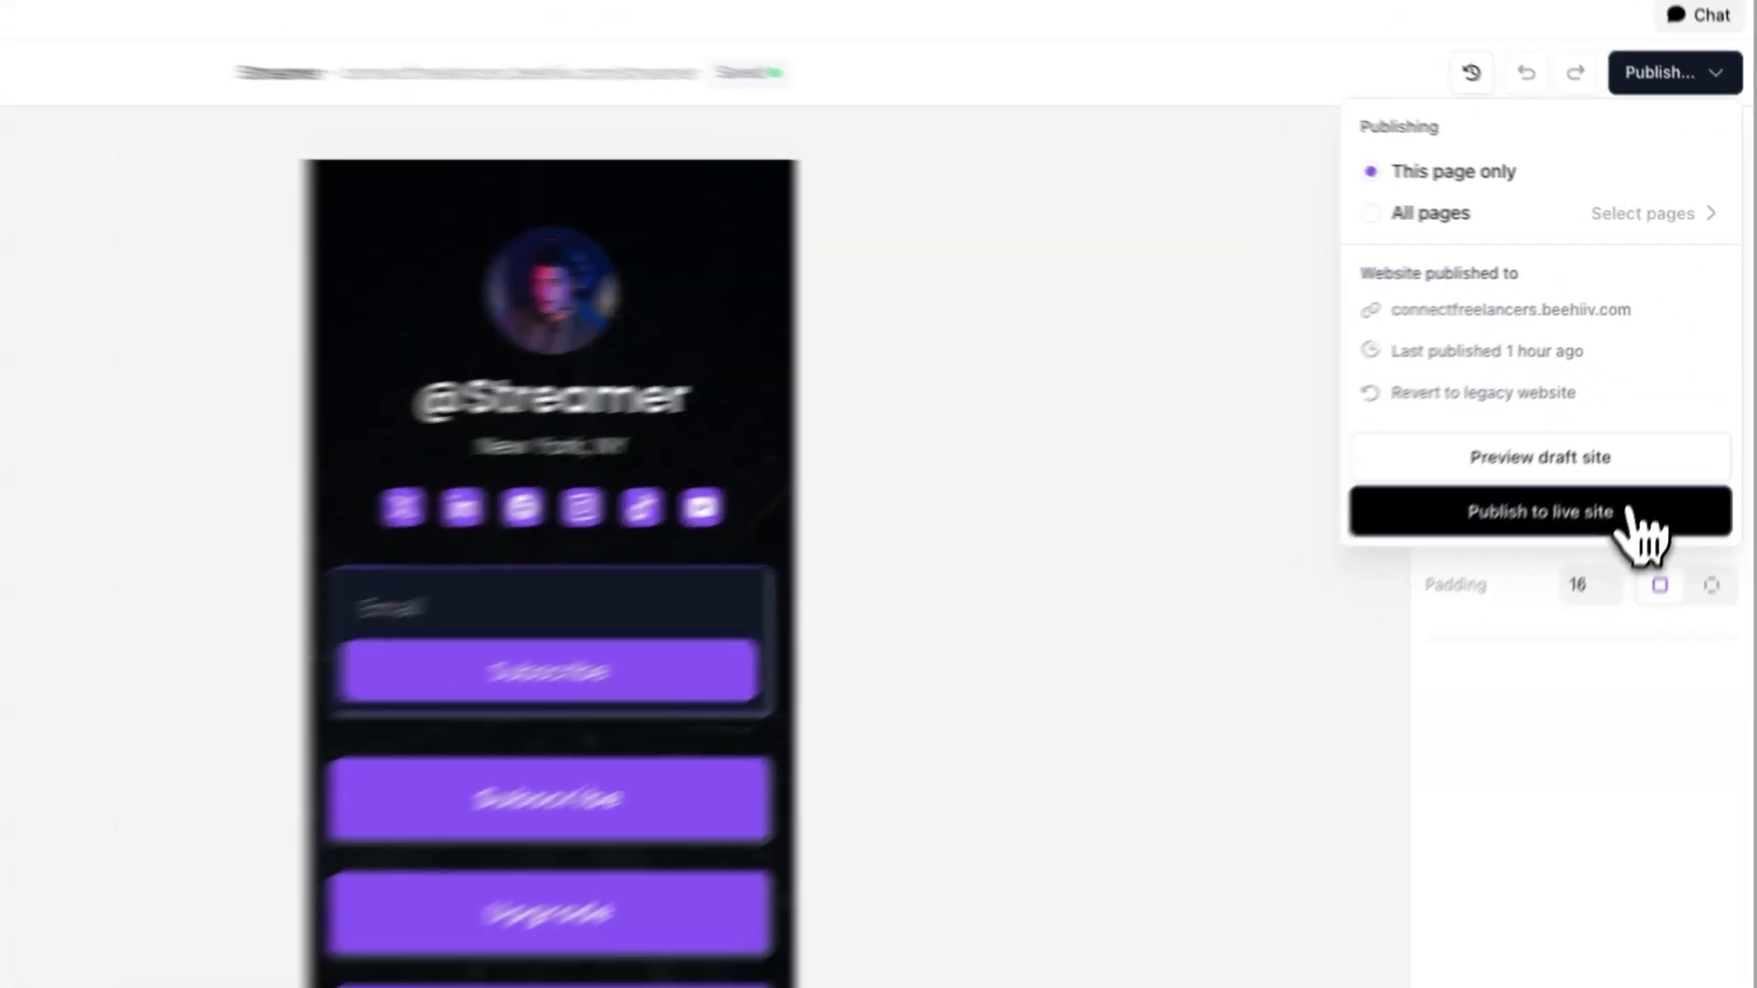
pyautogui.click(1616, 575)
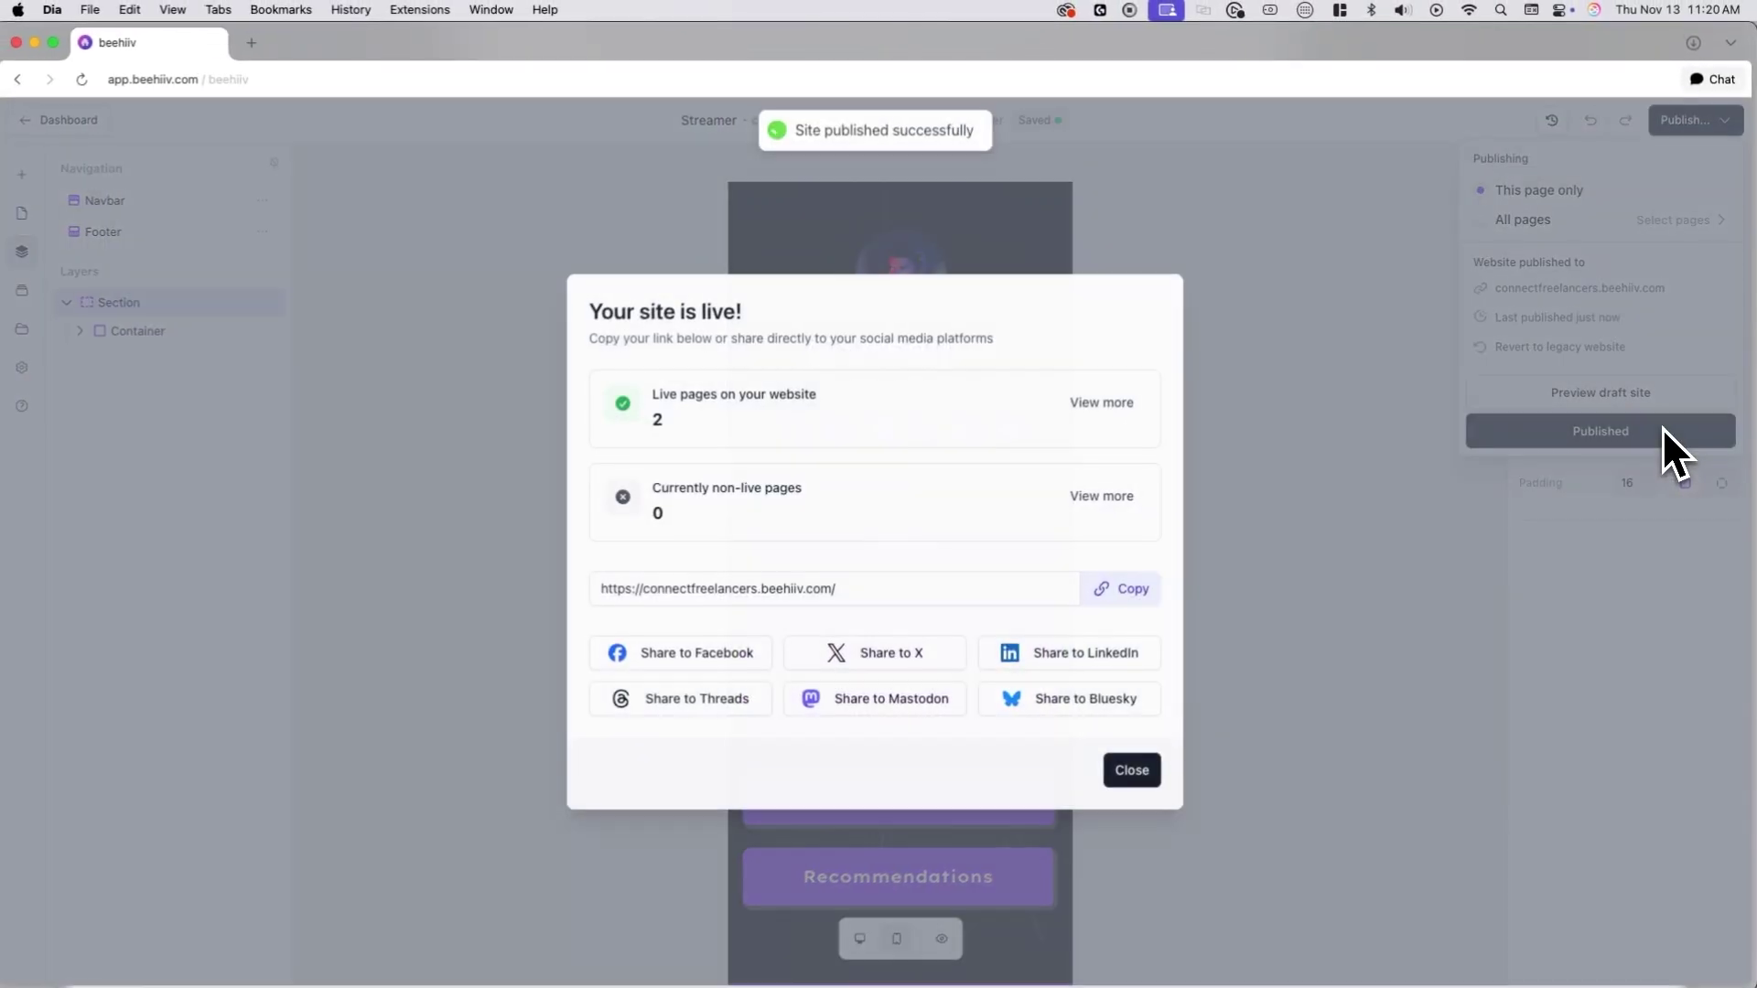